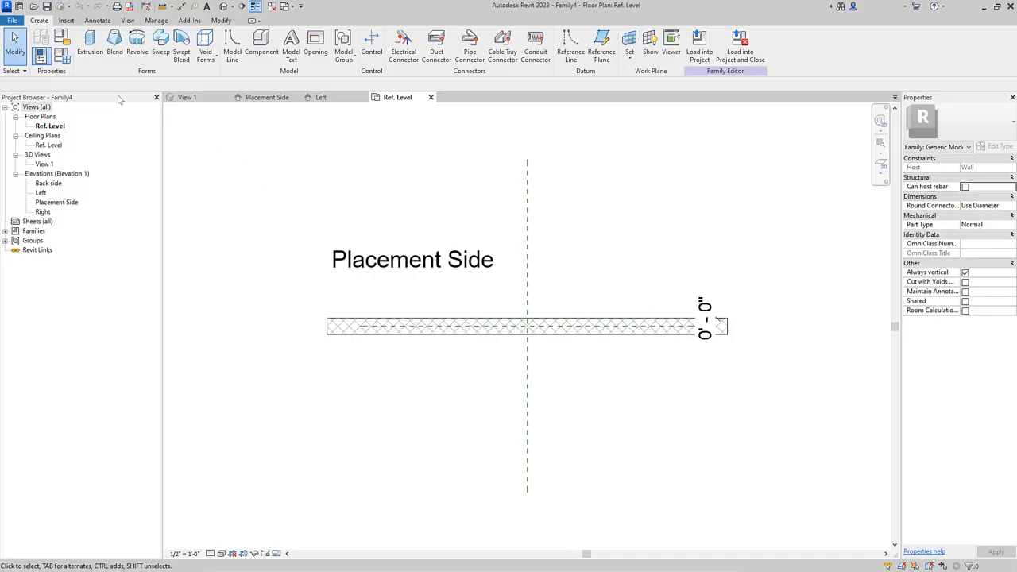
# Review the generic model family's built-in parameters in Family Types without changing any of them.
pyautogui.click(68, 63)
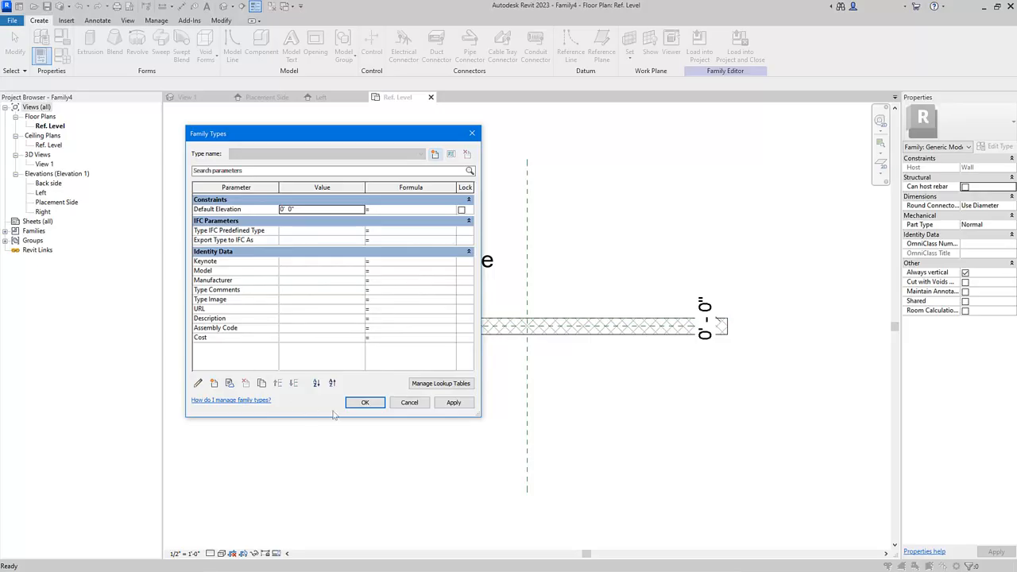
pyautogui.click(365, 403)
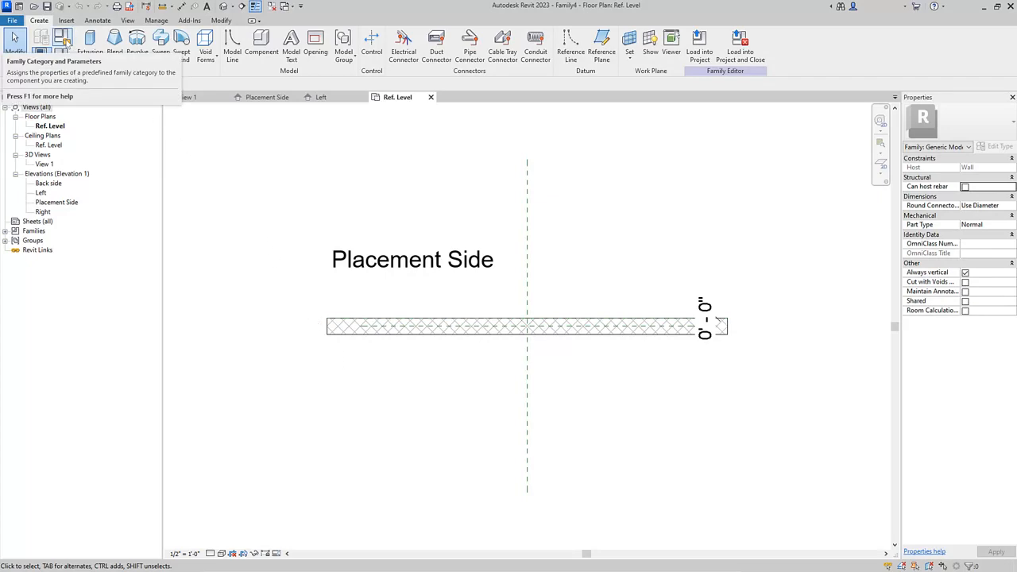
# Change the family category from Generic Models to Windows.
pyautogui.click(65, 42)
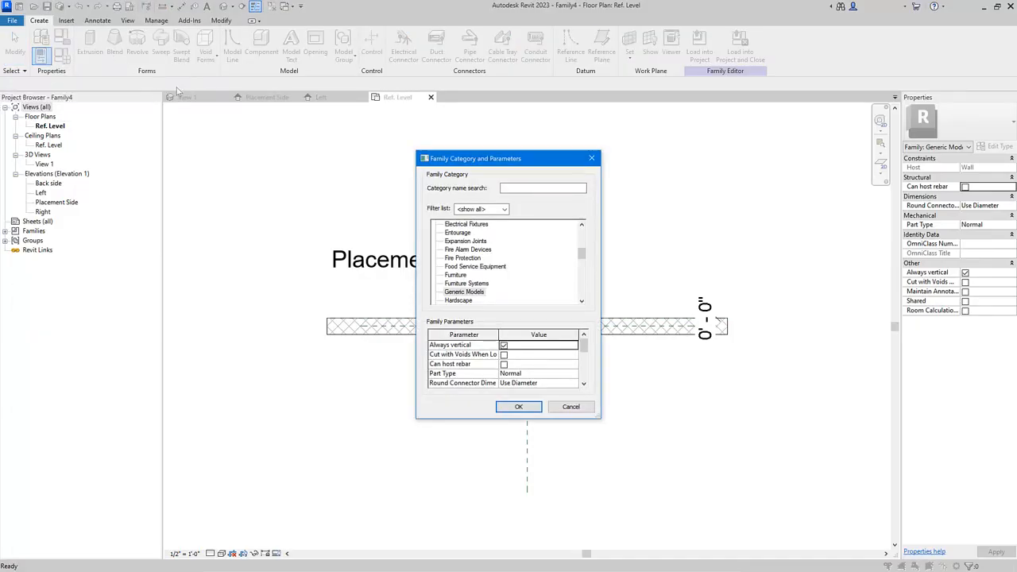
pyautogui.click(477, 293)
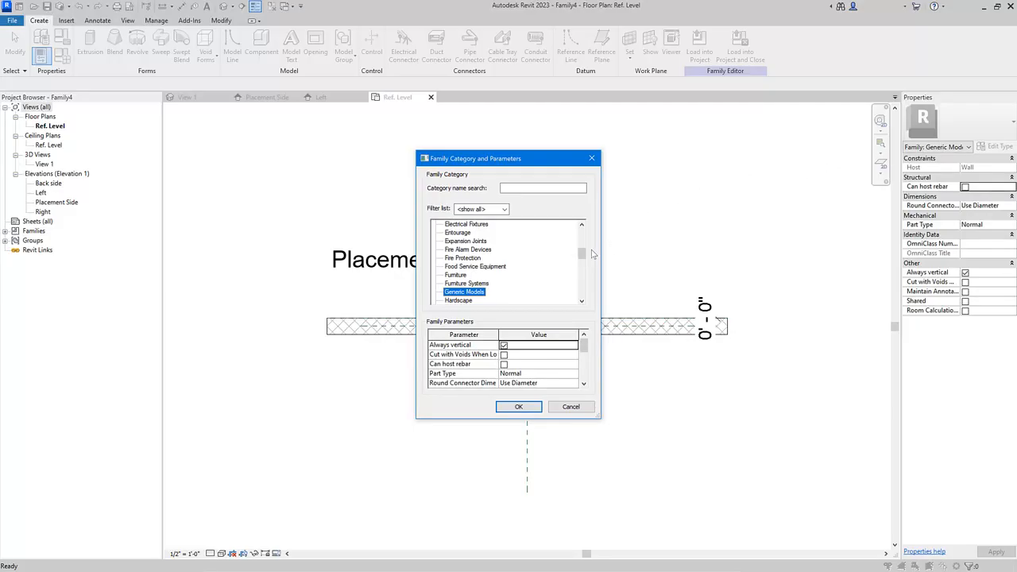
pyautogui.moveTo(586, 256); pyautogui.dragTo(568, 308)
pyautogui.click(456, 300)
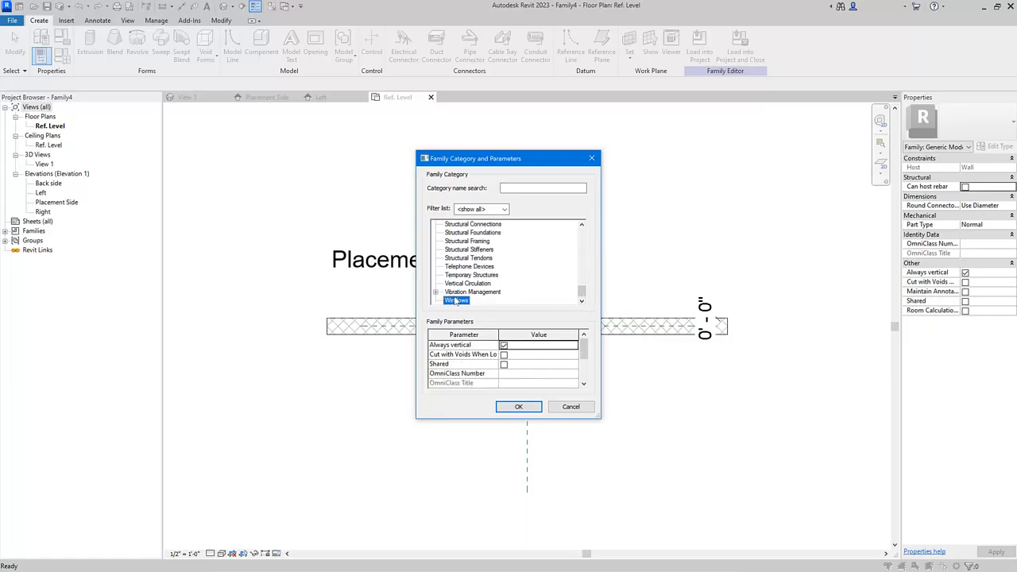
pyautogui.click(518, 406)
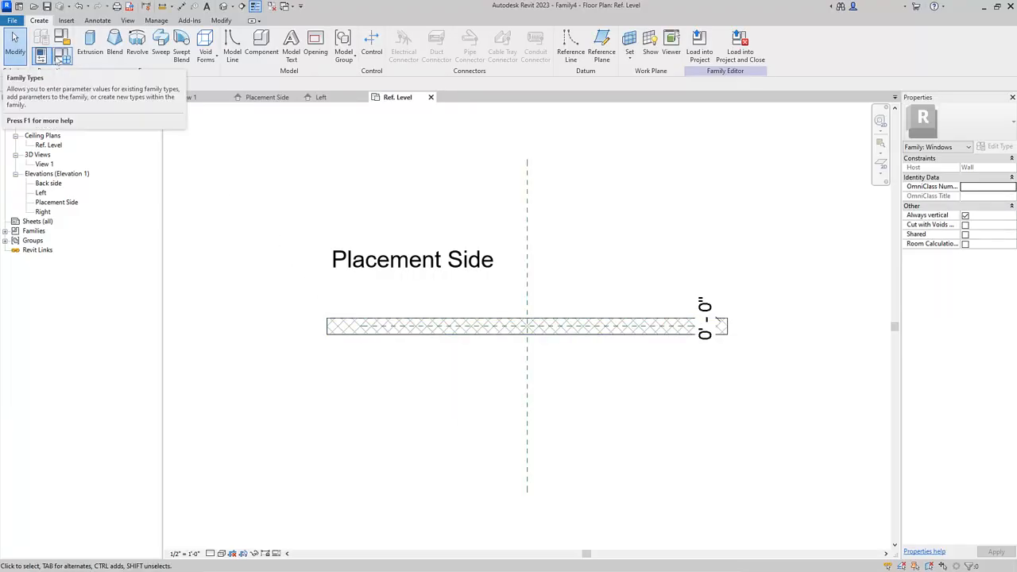
# Review the window family's built-in parameters in Family Types, including the Rough Height and other dimension parameters.
pyautogui.click(58, 58)
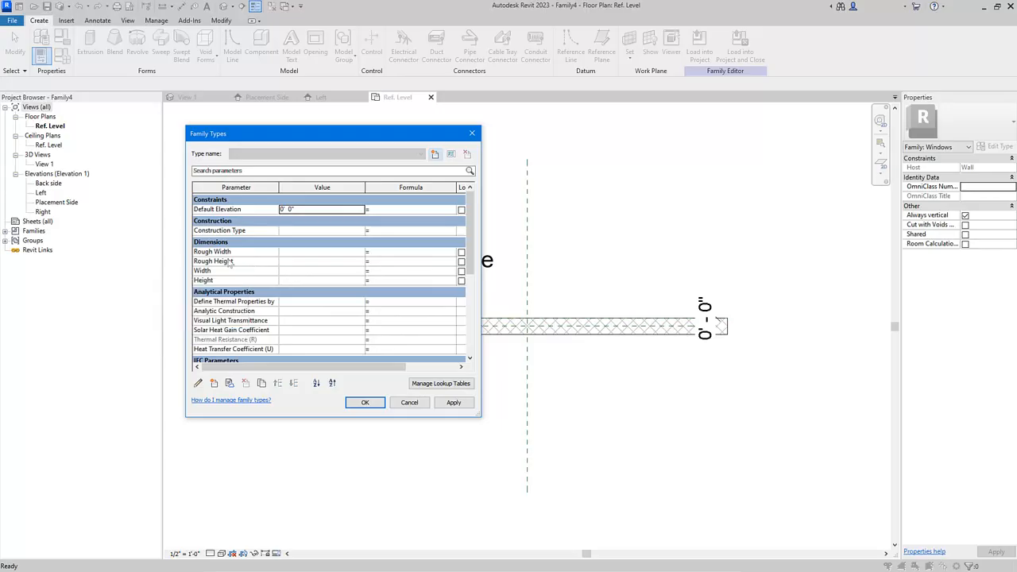
pyautogui.scroll(-1, 289, 322)
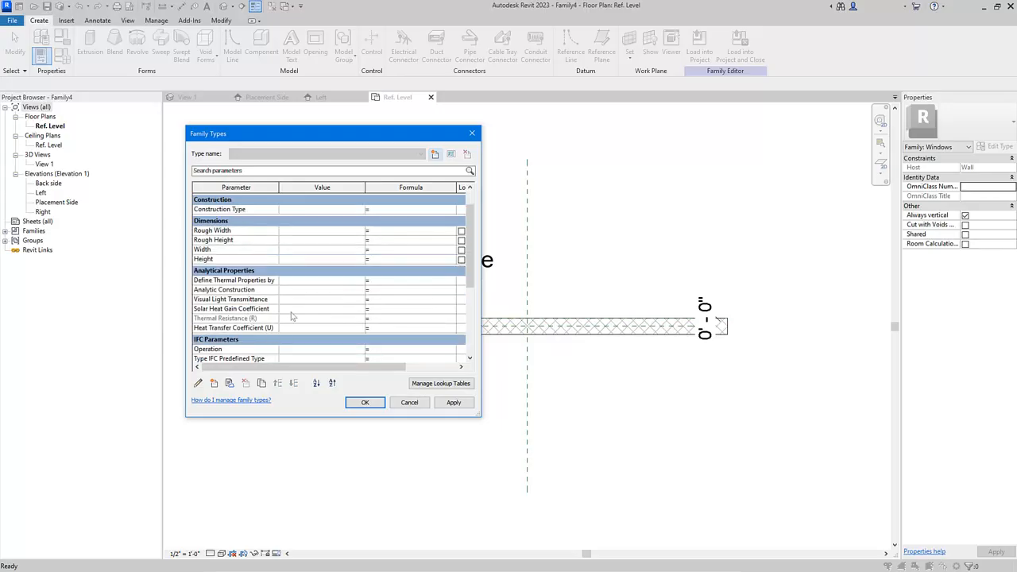
pyautogui.scroll(1, 260, 293)
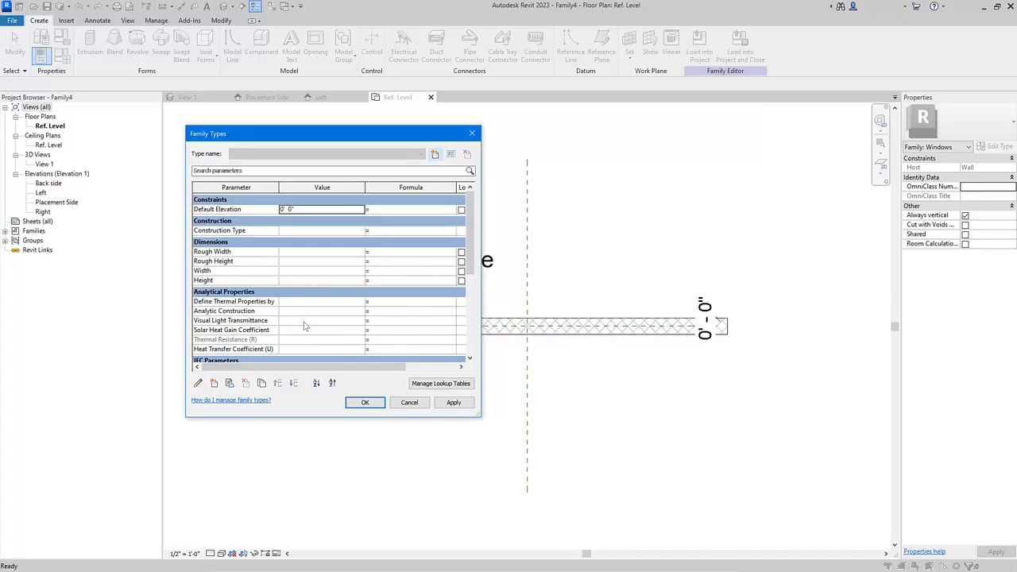
pyautogui.click(227, 262)
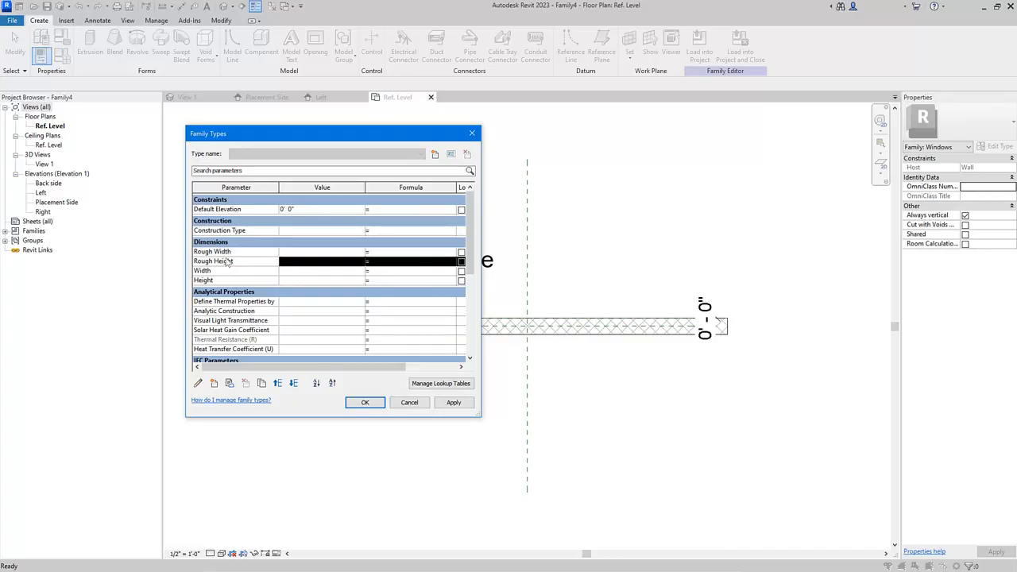
pyautogui.click(368, 404)
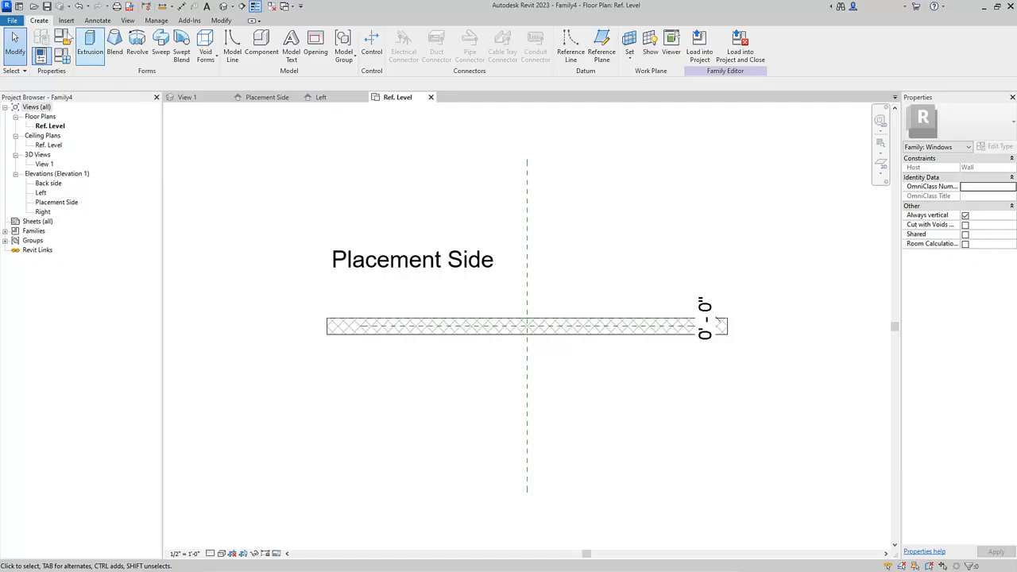
# Set the family category to Furniture.
pyautogui.click(68, 36)
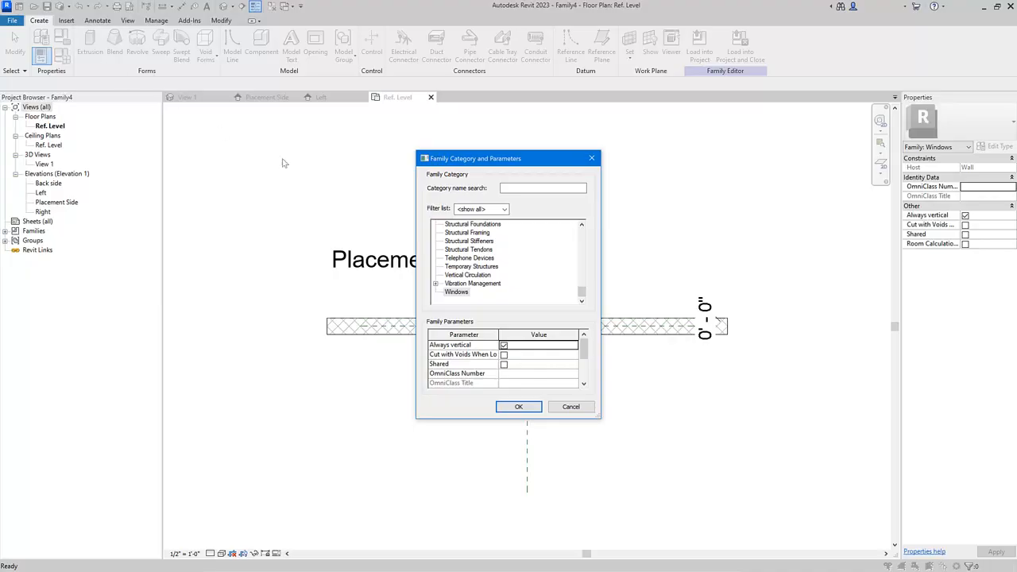
pyautogui.moveTo(581, 293); pyautogui.dragTo(588, 251)
pyautogui.scroll(-2, 545, 272)
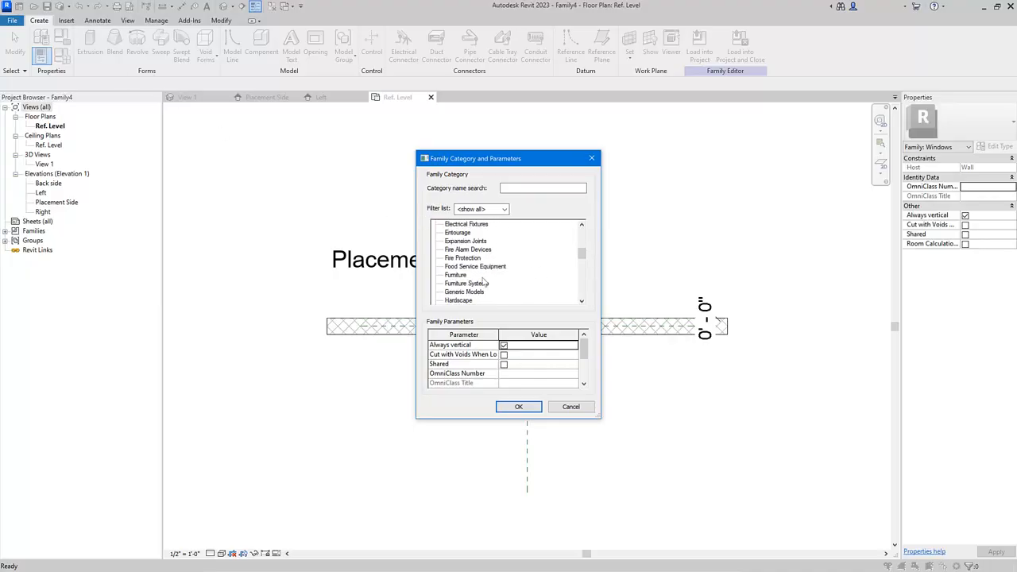
pyautogui.click(460, 275)
pyautogui.click(517, 407)
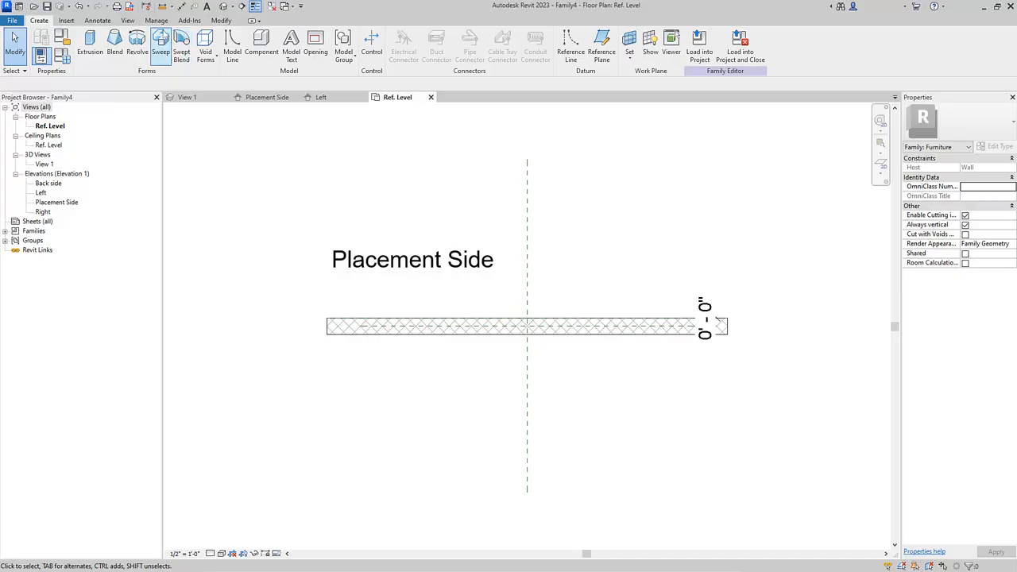
# Create a new shared parameter file named Training in the Autodesk SB folder.
pyautogui.click(157, 21)
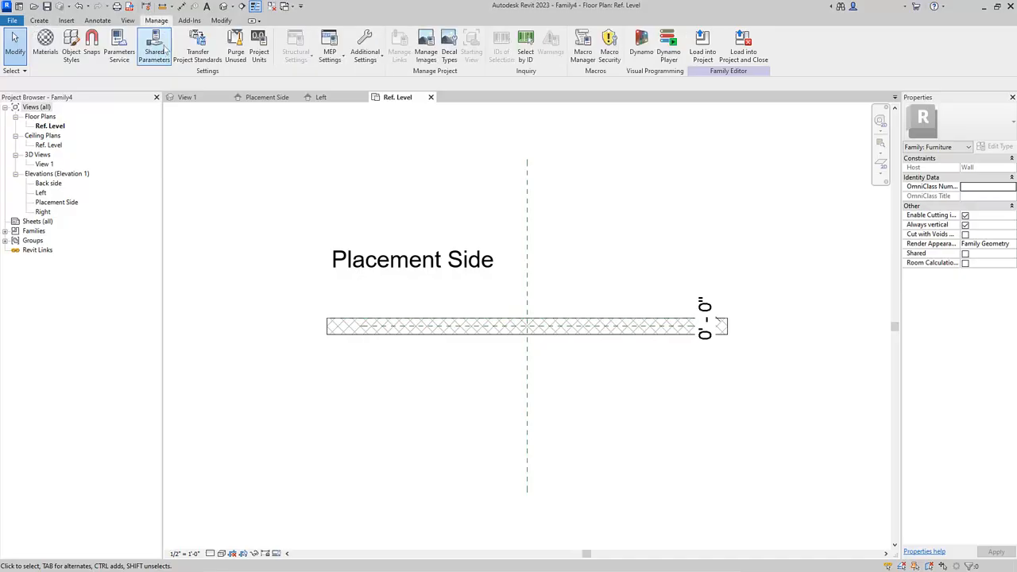
pyautogui.click(155, 52)
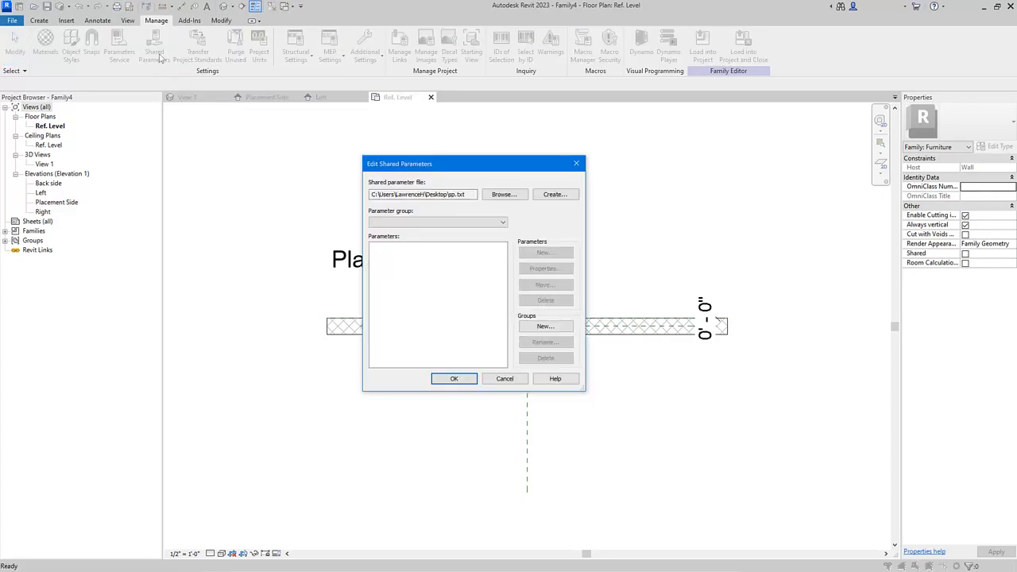
pyautogui.click(551, 198)
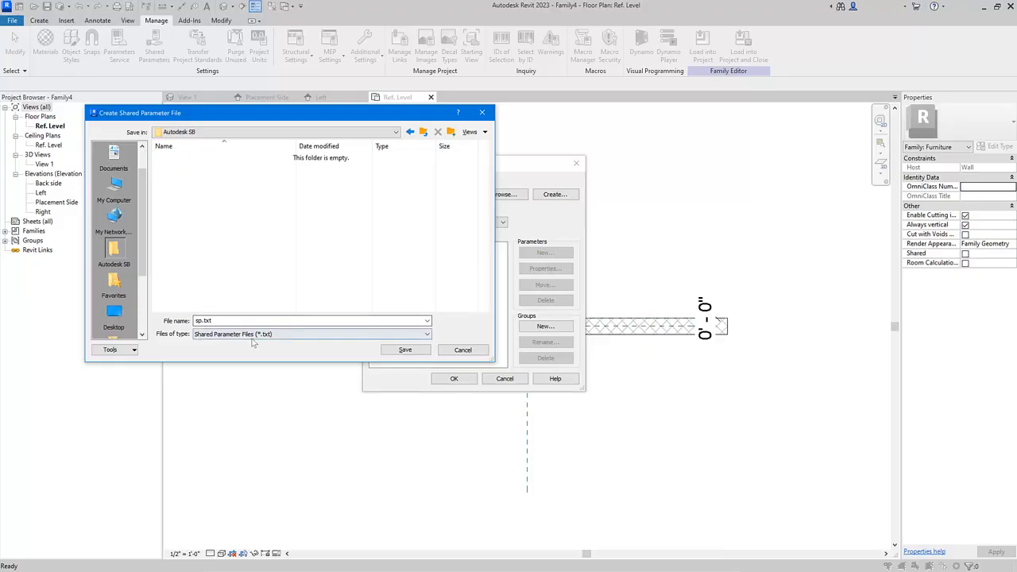
pyautogui.doubleClick(202, 321)
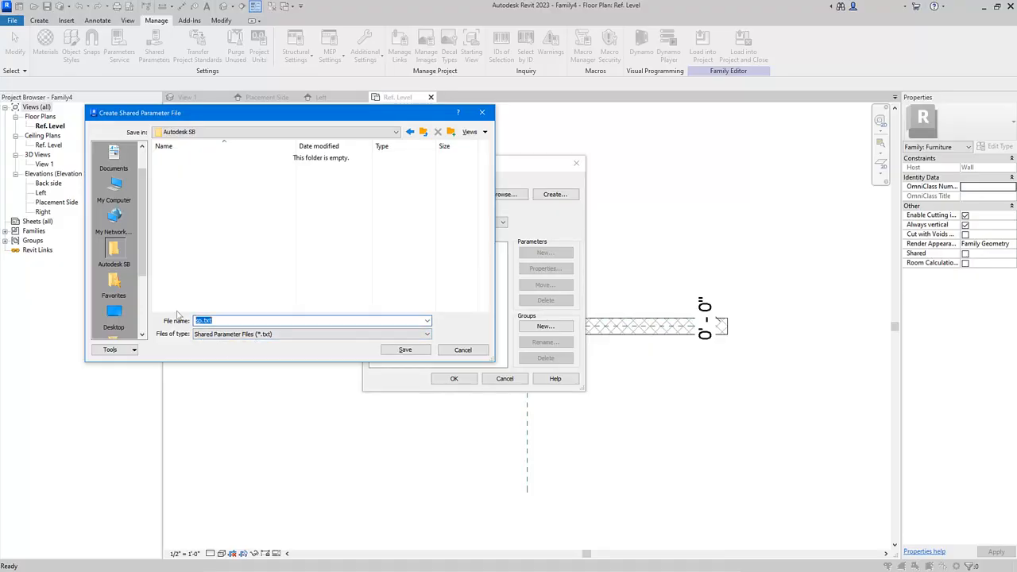
pyautogui.write('Training')
pyautogui.click(395, 352)
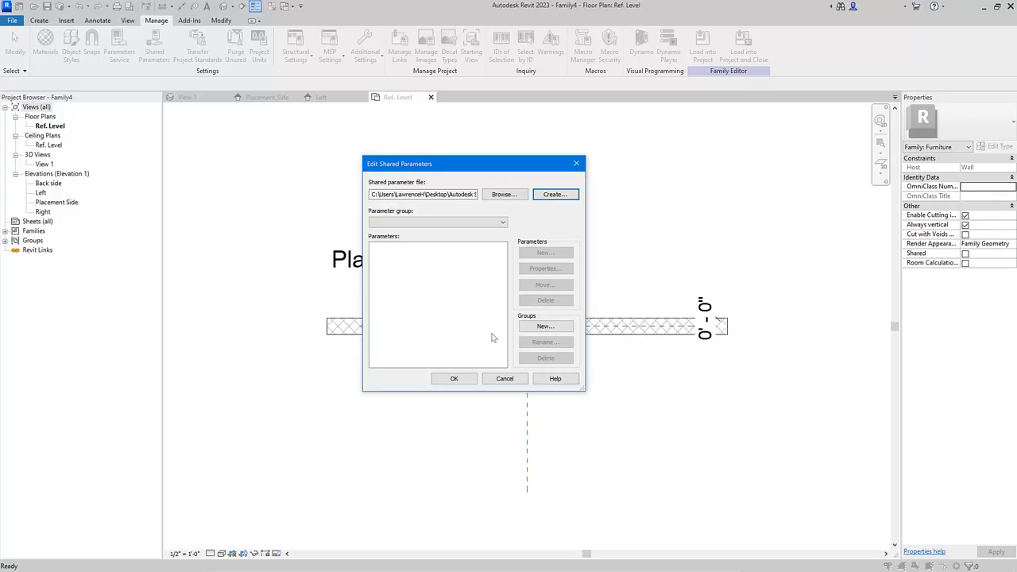
# Add a parameter group named Furniture to the shared parameter file.
pyautogui.click(540, 329)
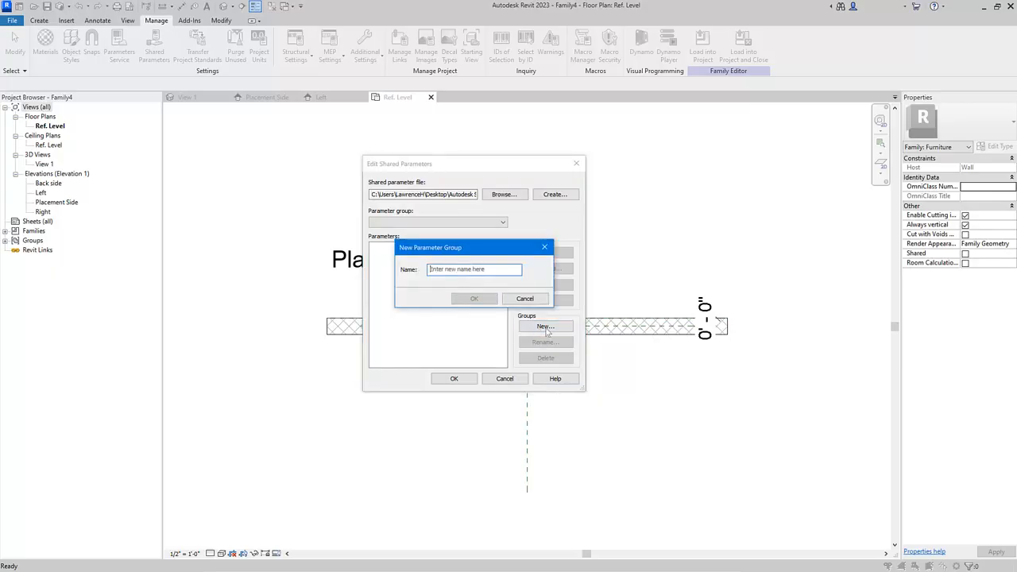
pyautogui.write('Furniture')
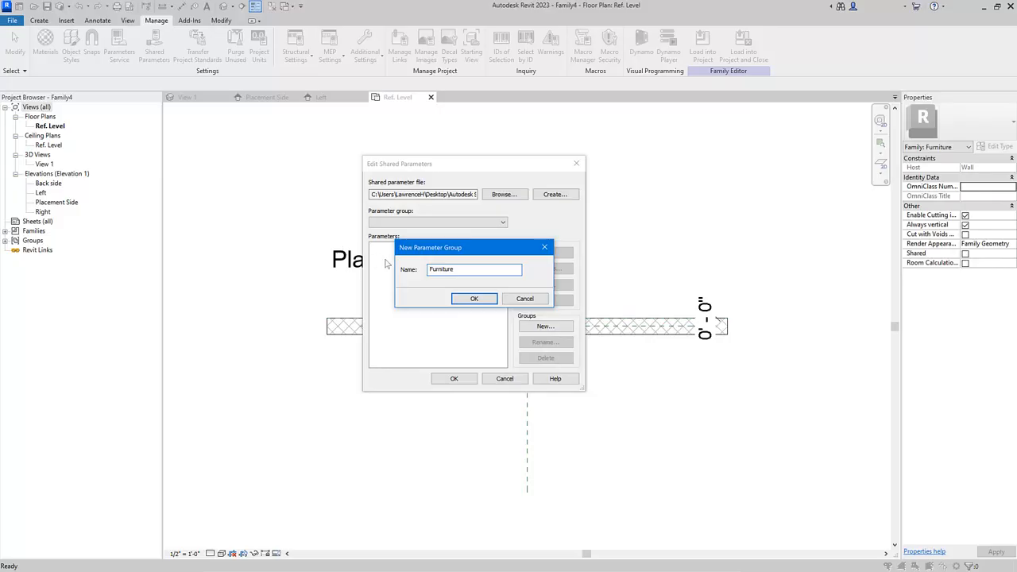
pyautogui.click(473, 299)
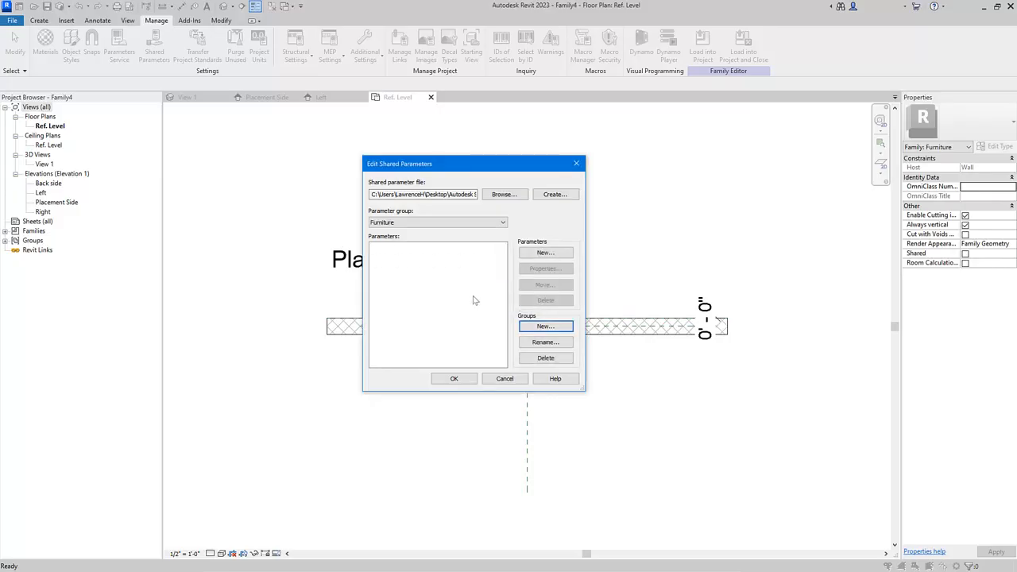
# Add the shared parameters Unit Length and Unit Width to the Furniture group, both of type Length.
pyautogui.click(553, 255)
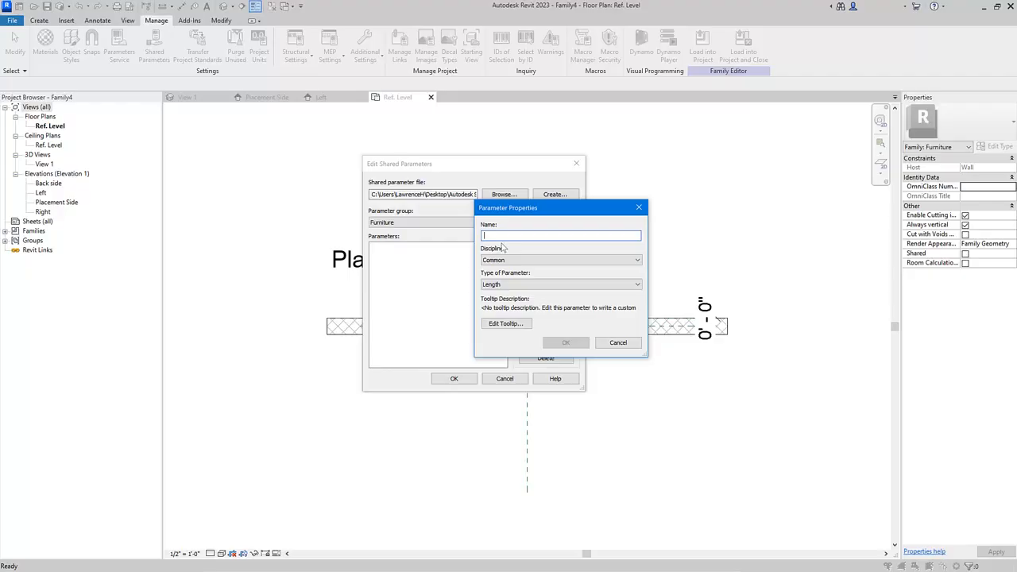
pyautogui.write('Unit Length')
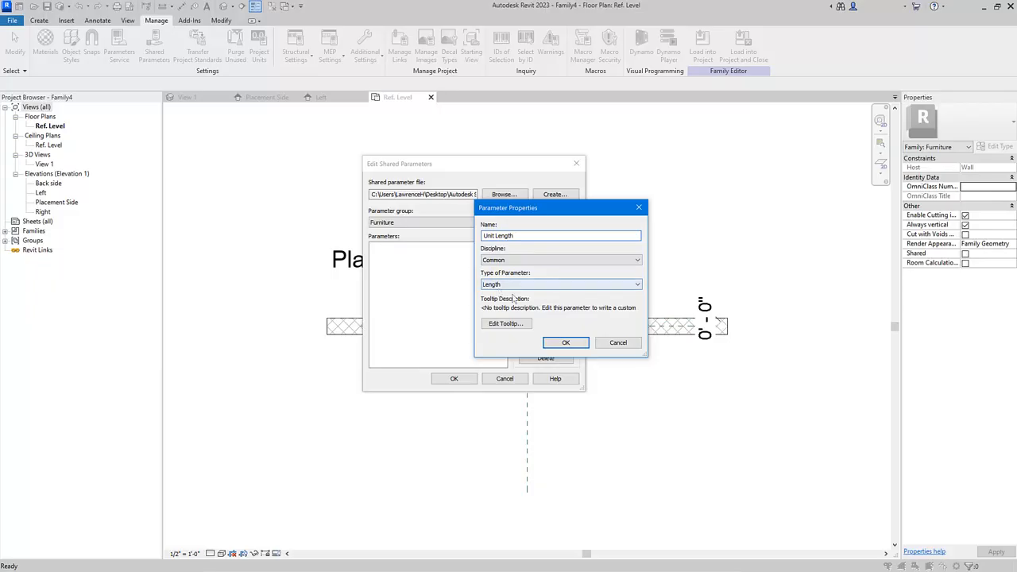
pyautogui.click(566, 343)
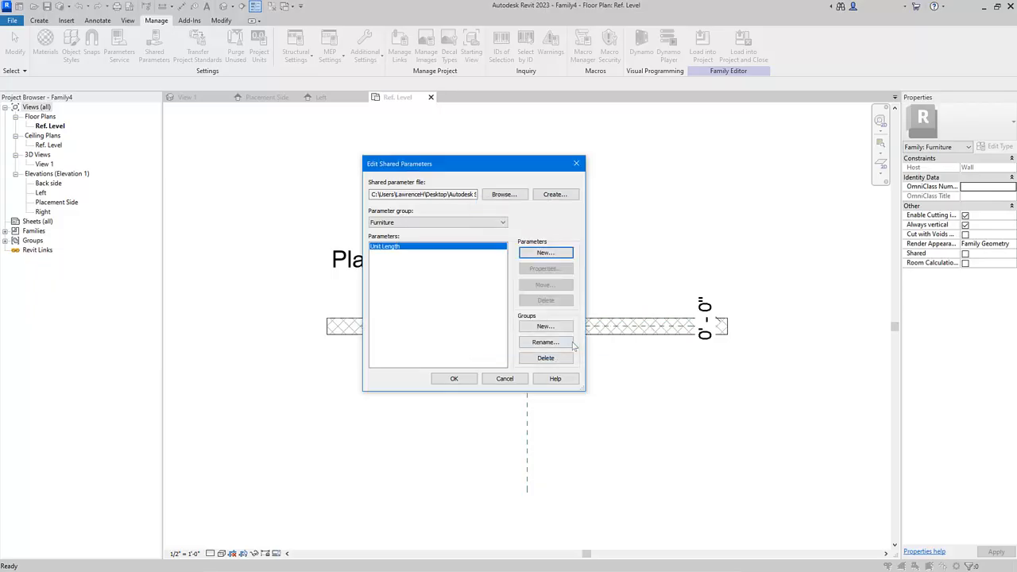
pyautogui.click(549, 254)
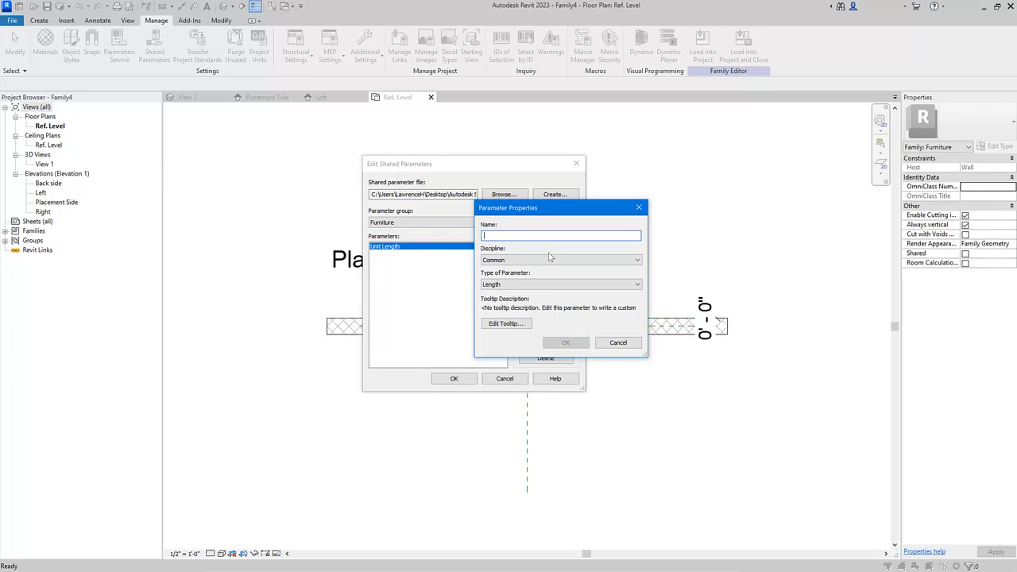
pyautogui.write('Unit Width')
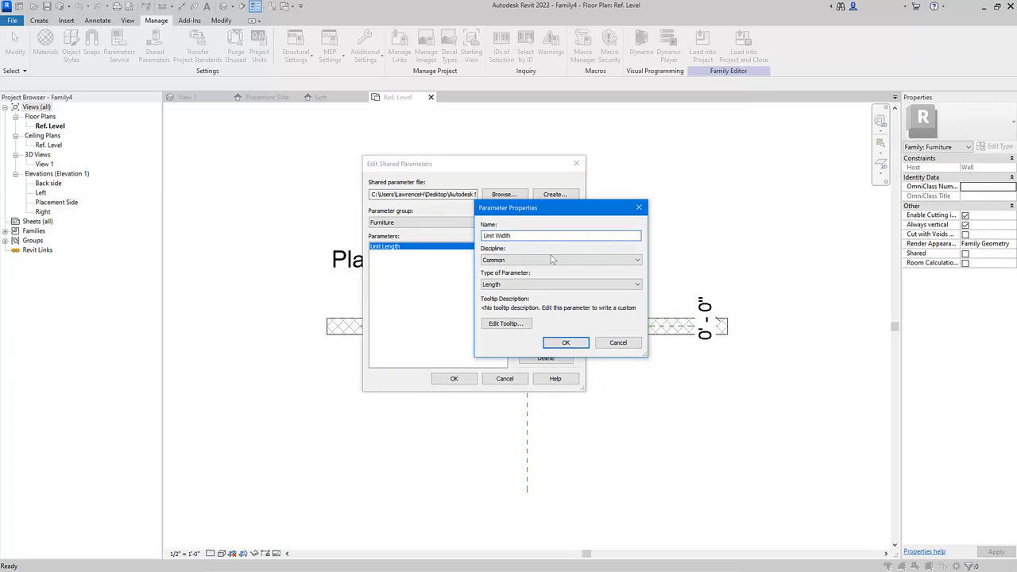
pyautogui.click(566, 343)
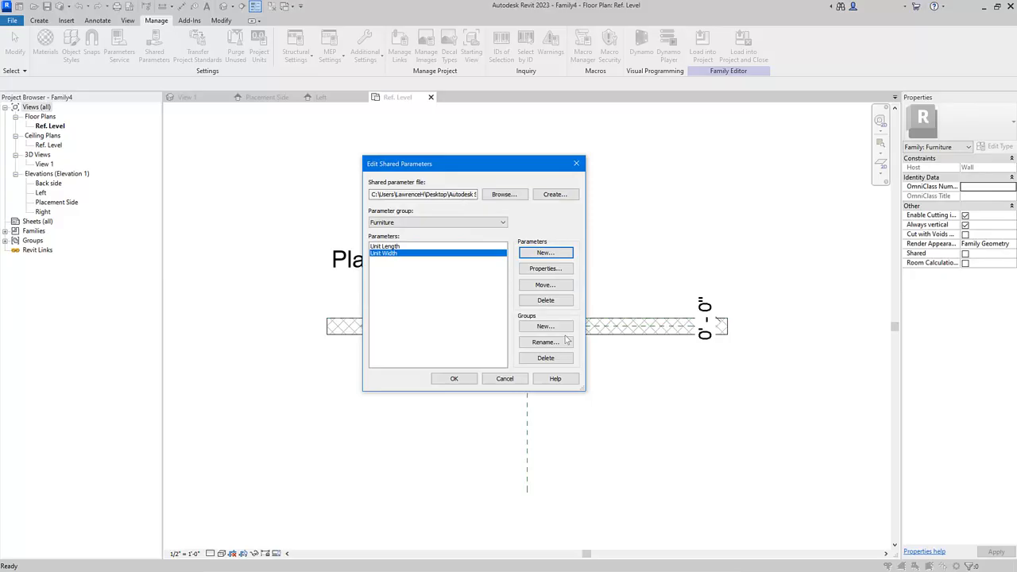
# Add the shared parameters Unit Height and Unit Depth to the Furniture group, both of type Length.
pyautogui.click(551, 254)
pyautogui.write('Unit Height')
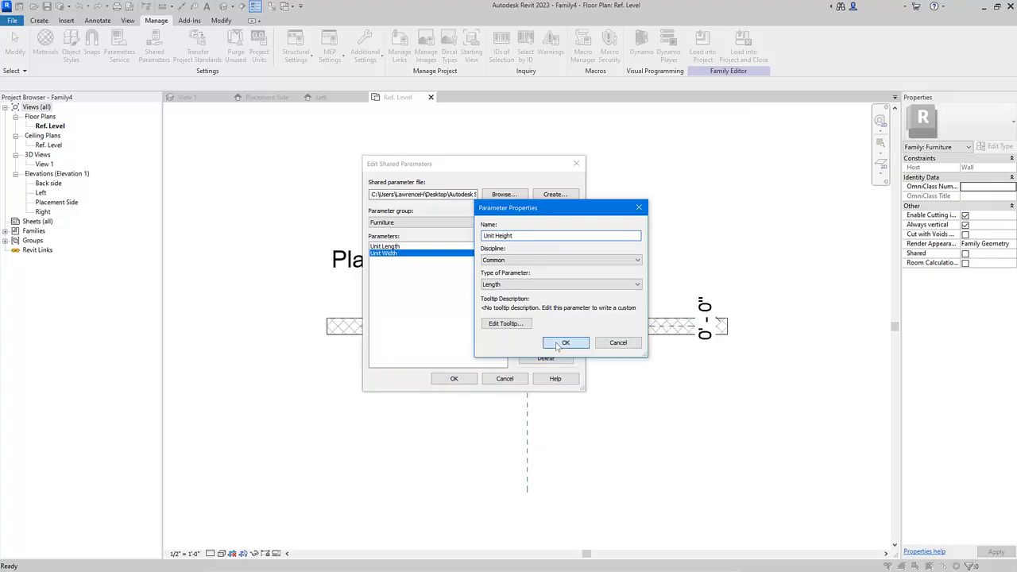
pyautogui.click(559, 344)
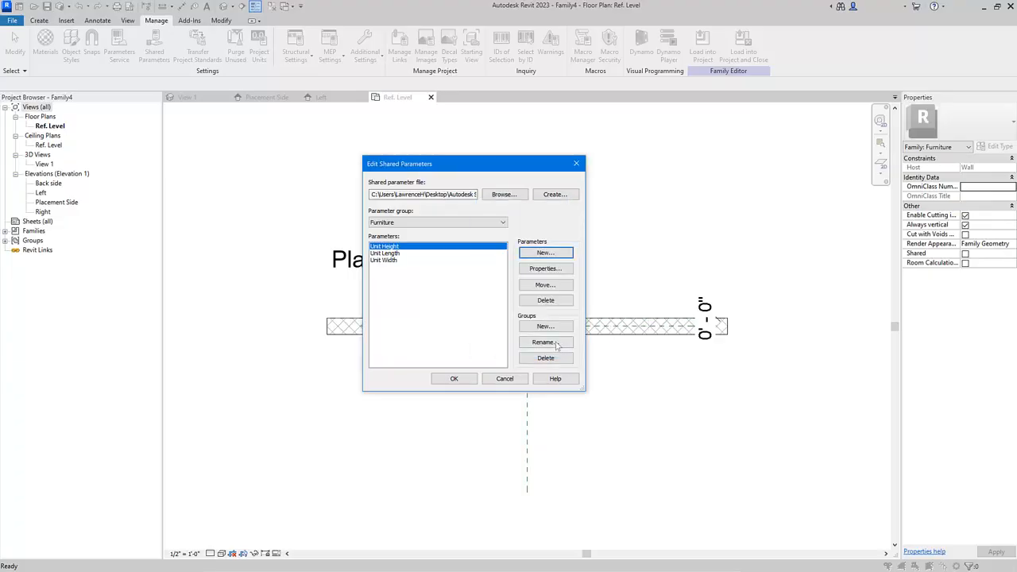
pyautogui.click(556, 254)
pyautogui.write('Unit Depth')
pyautogui.click(564, 343)
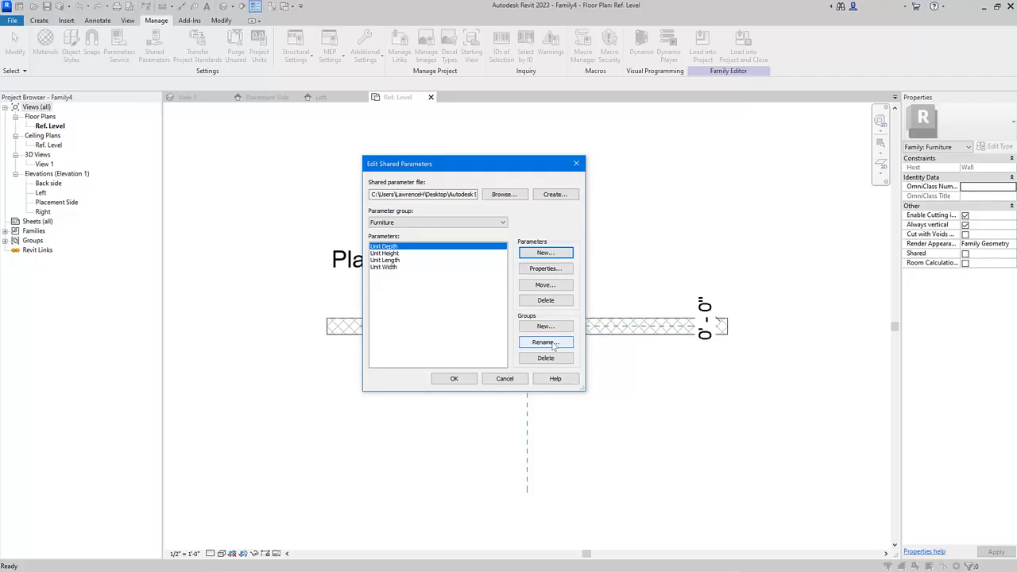
# Add a shared parameter named Unit Finish to the Furniture group with the parameter type Material.
pyautogui.click(545, 253)
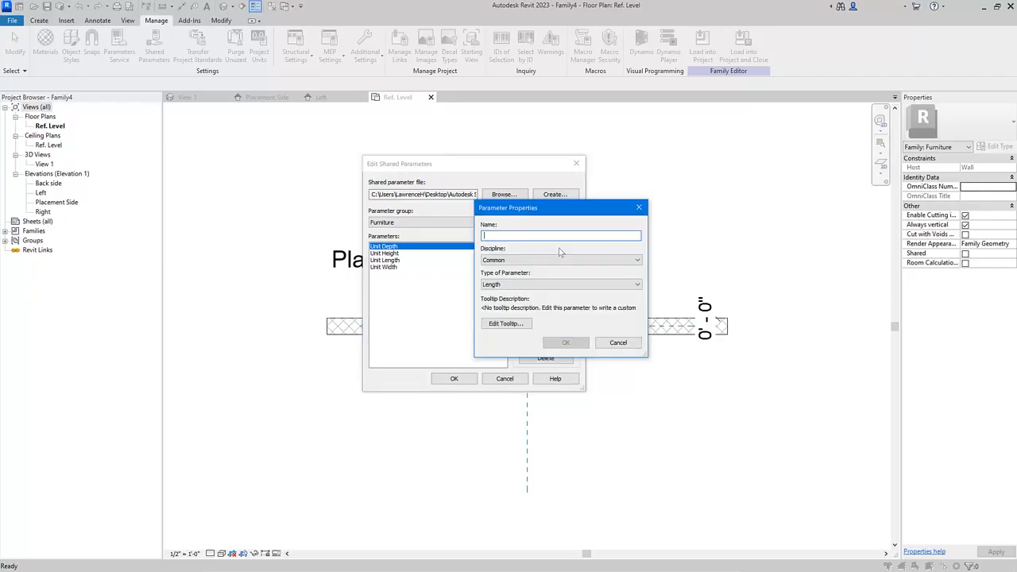
pyautogui.write('Unit Finish')
pyautogui.click(533, 284)
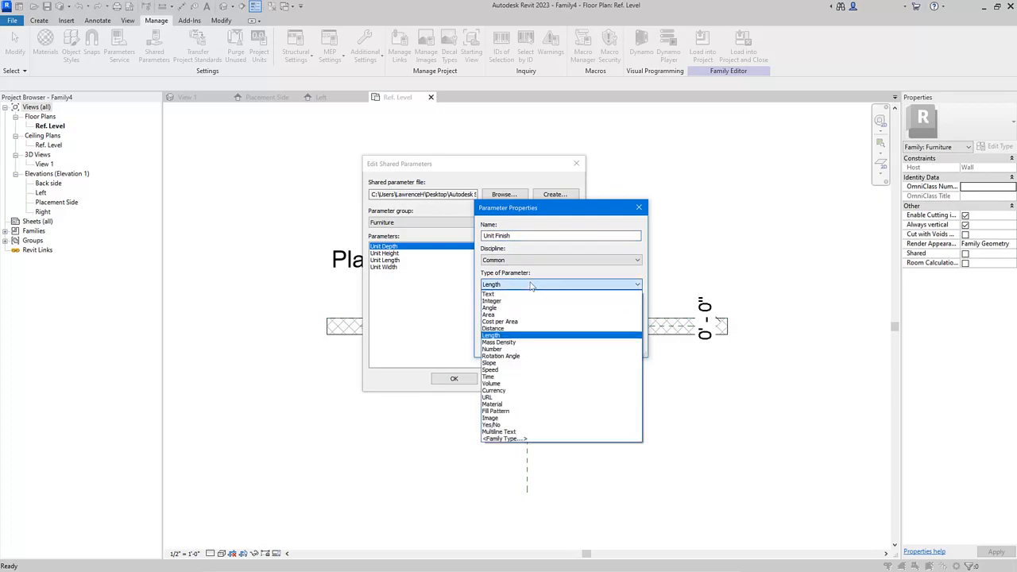
pyautogui.click(502, 406)
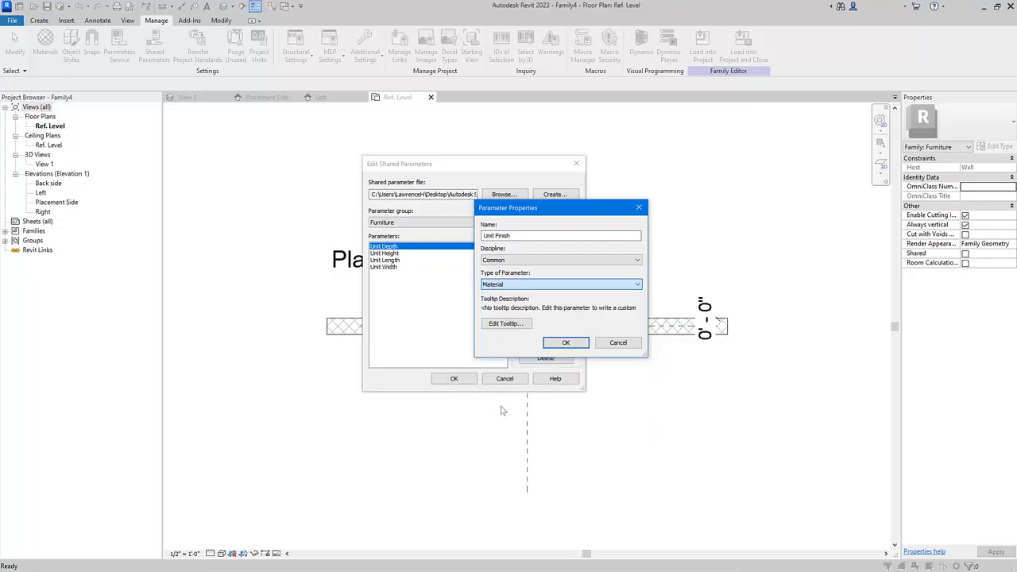
pyautogui.click(566, 344)
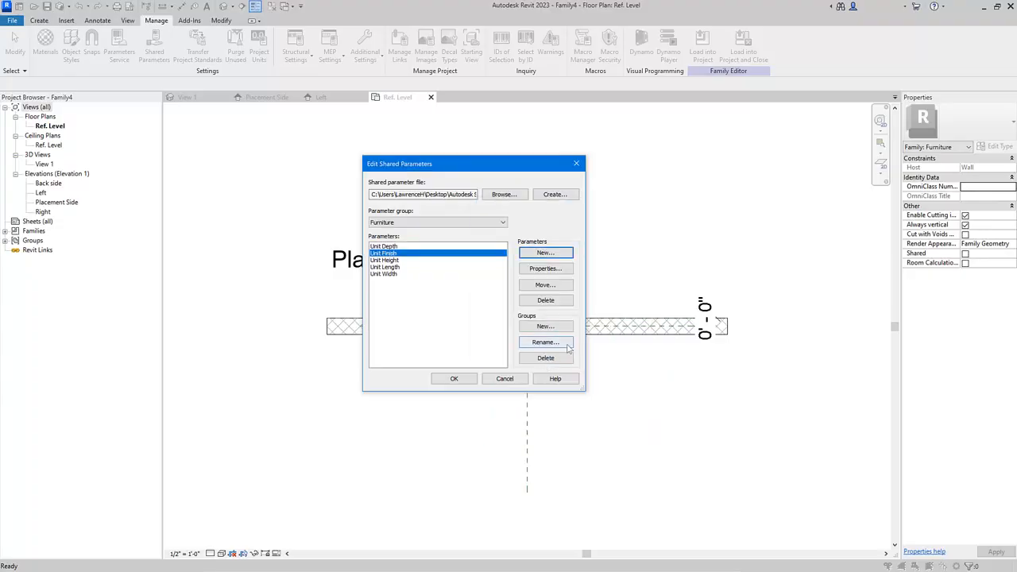
# Accept the shared parameter edits and add the shared parameter Unit Width to the family as a type parameter under Dimensions.
pyautogui.click(454, 379)
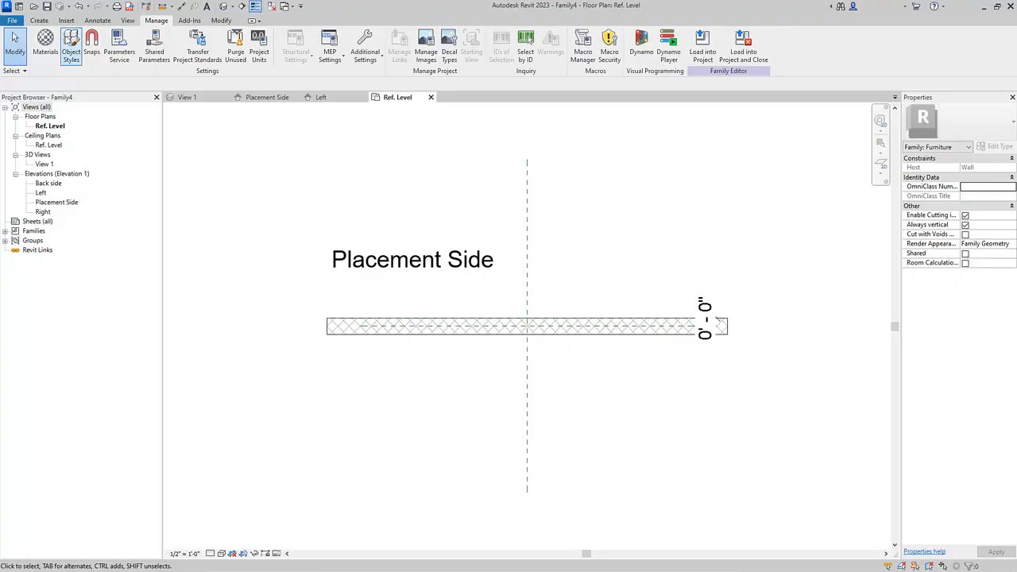
pyautogui.click(41, 21)
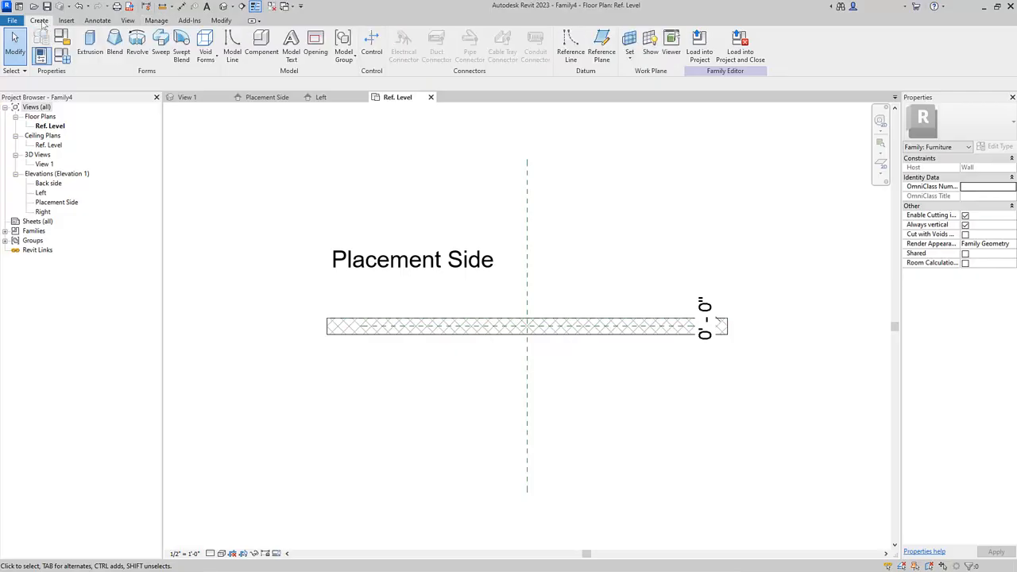
pyautogui.click(68, 58)
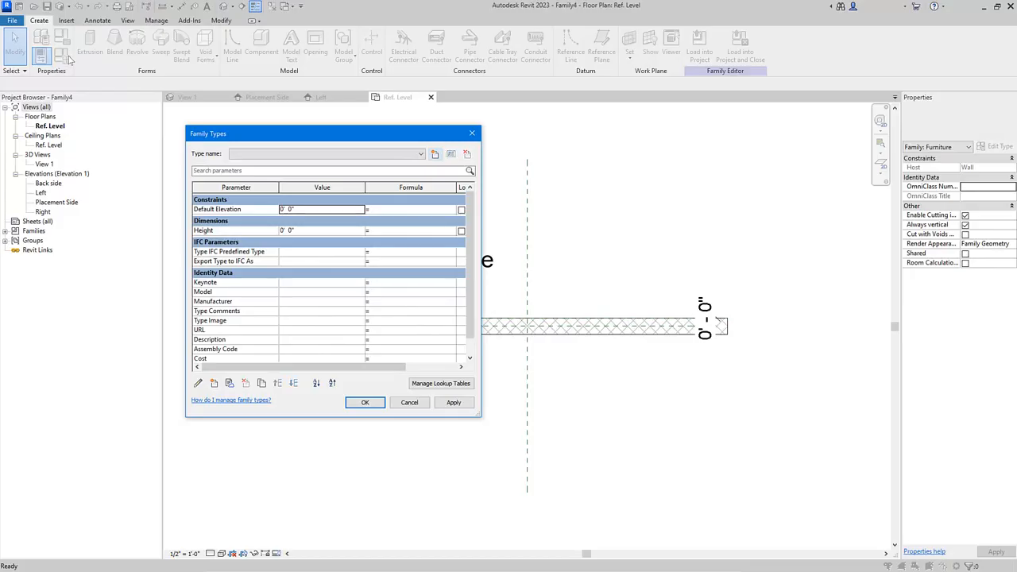
pyautogui.click(220, 383)
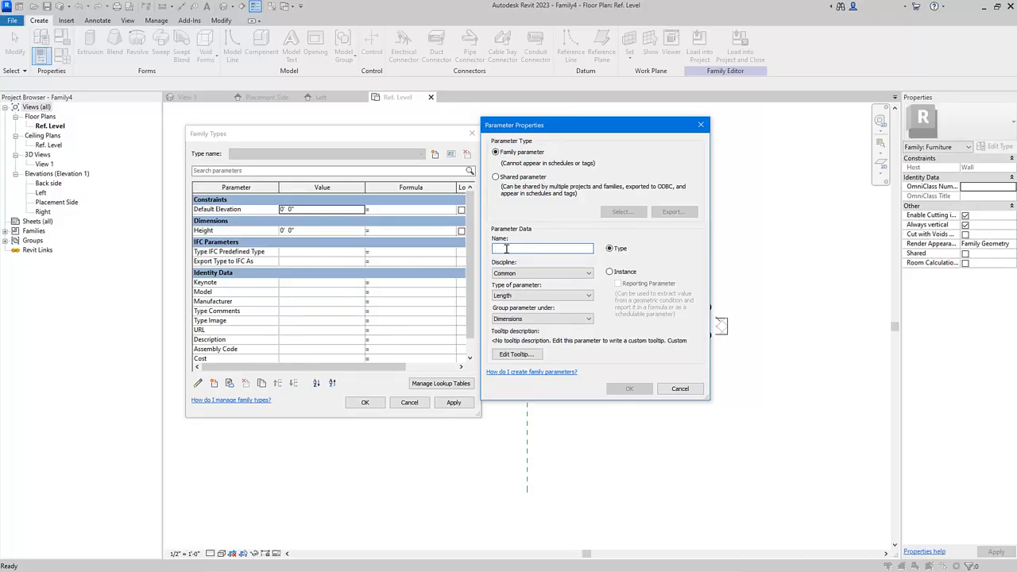
pyautogui.click(503, 181)
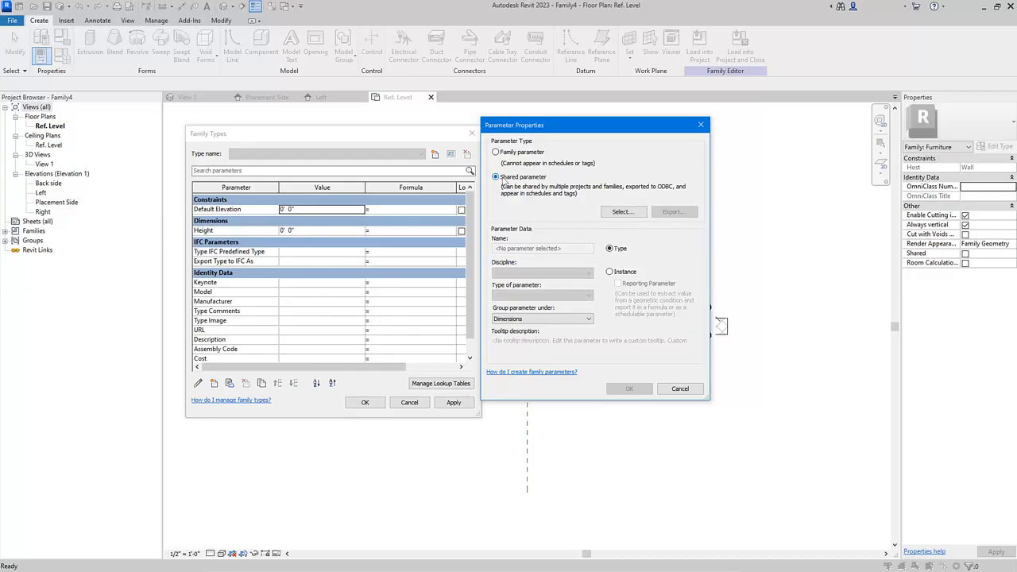
pyautogui.click(625, 212)
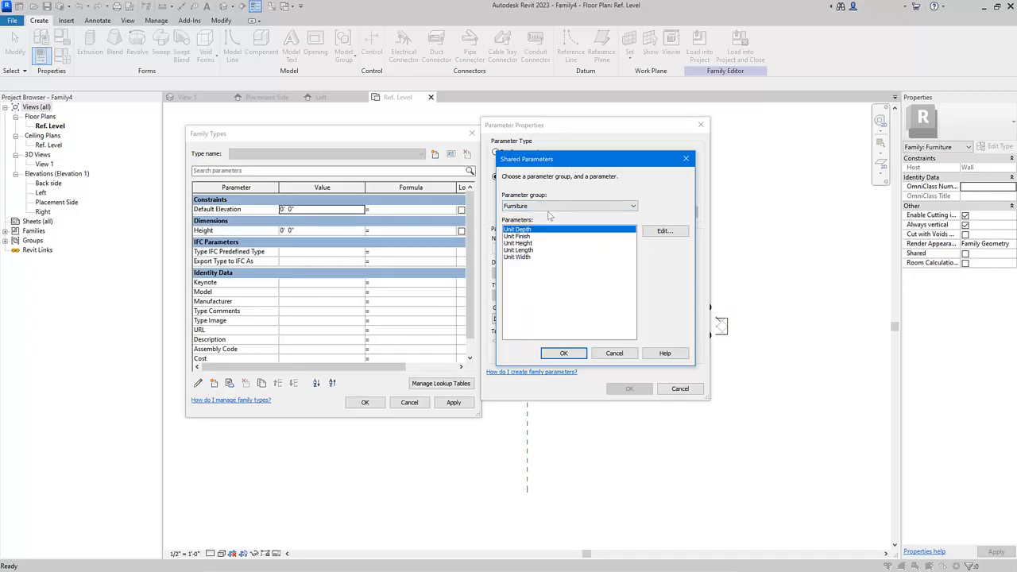
pyautogui.click(517, 257)
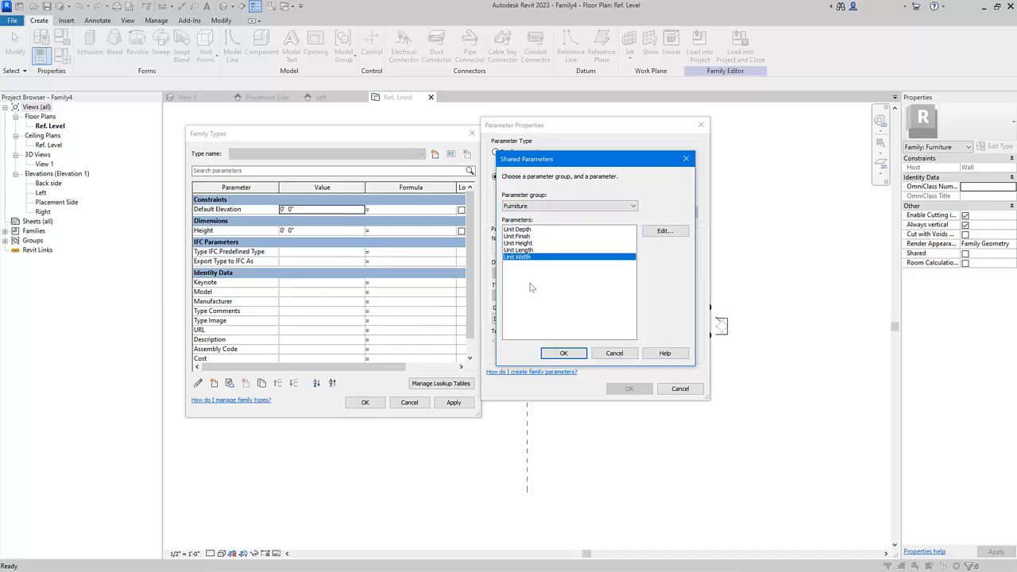
pyautogui.click(566, 355)
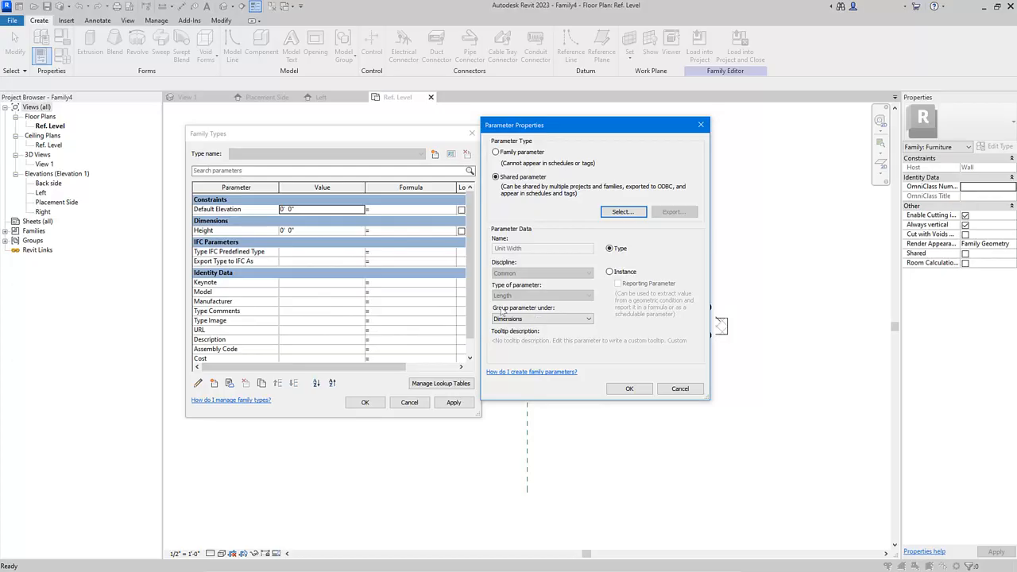
pyautogui.click(632, 390)
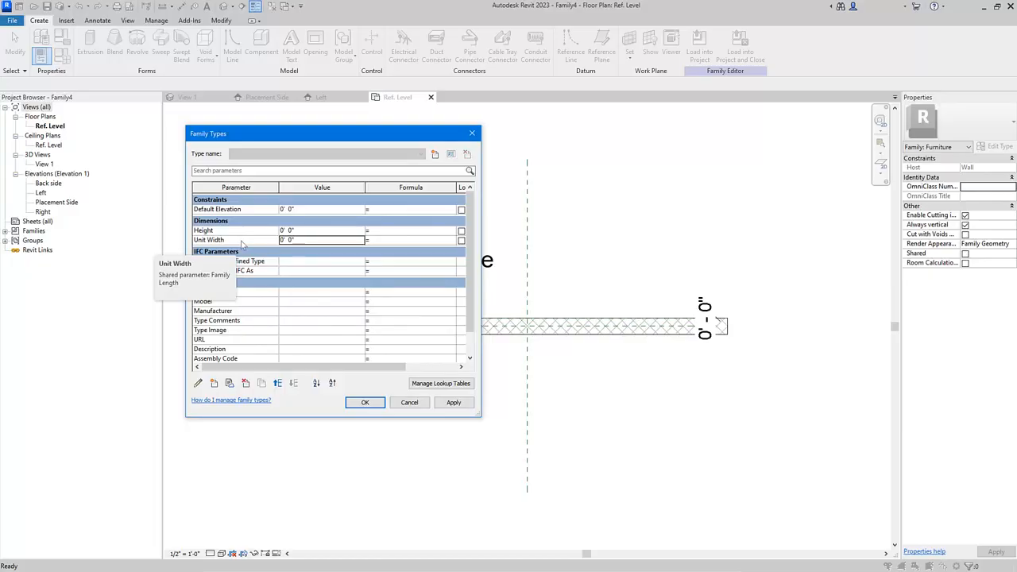
# Add the shared parameter Unit Height to the family types as a type parameter grouped under Dimensions.
pyautogui.click(212, 386)
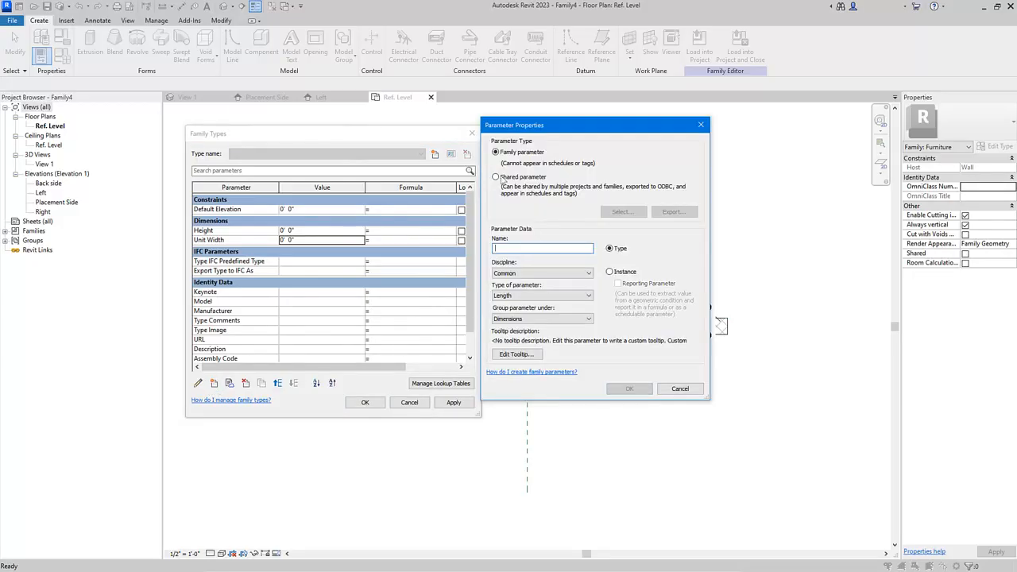
pyautogui.click(498, 177)
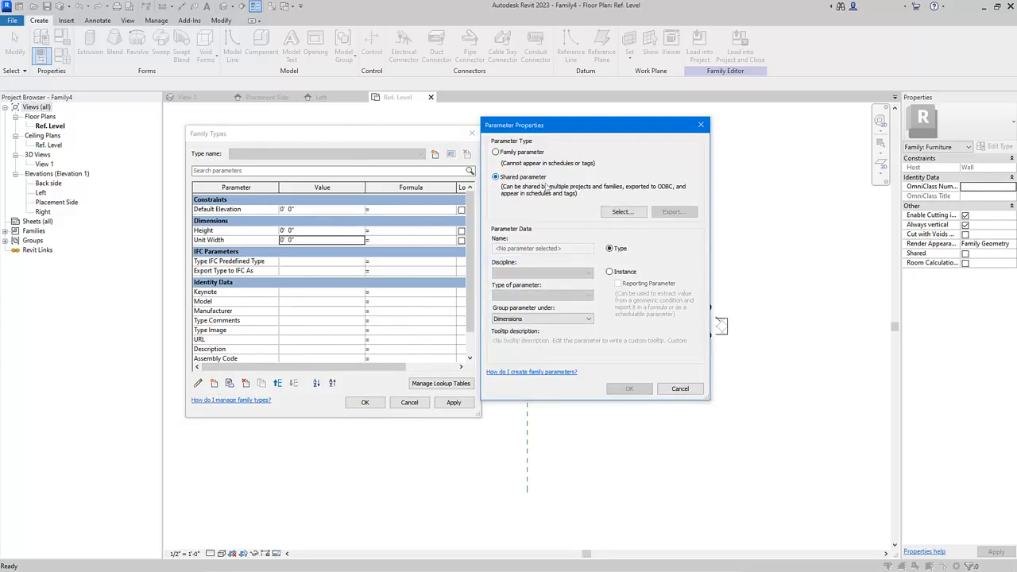
pyautogui.click(623, 213)
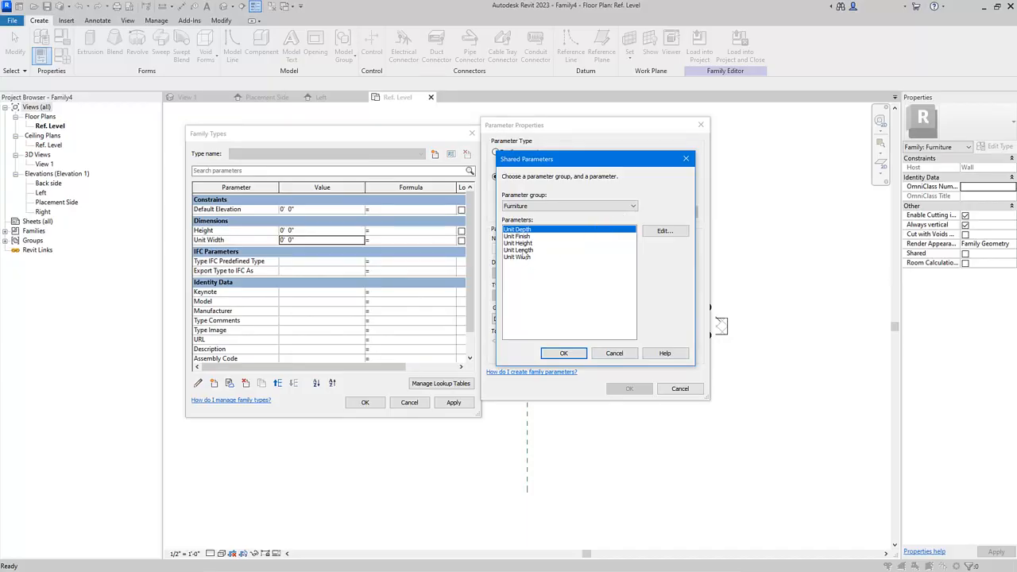
pyautogui.click(518, 243)
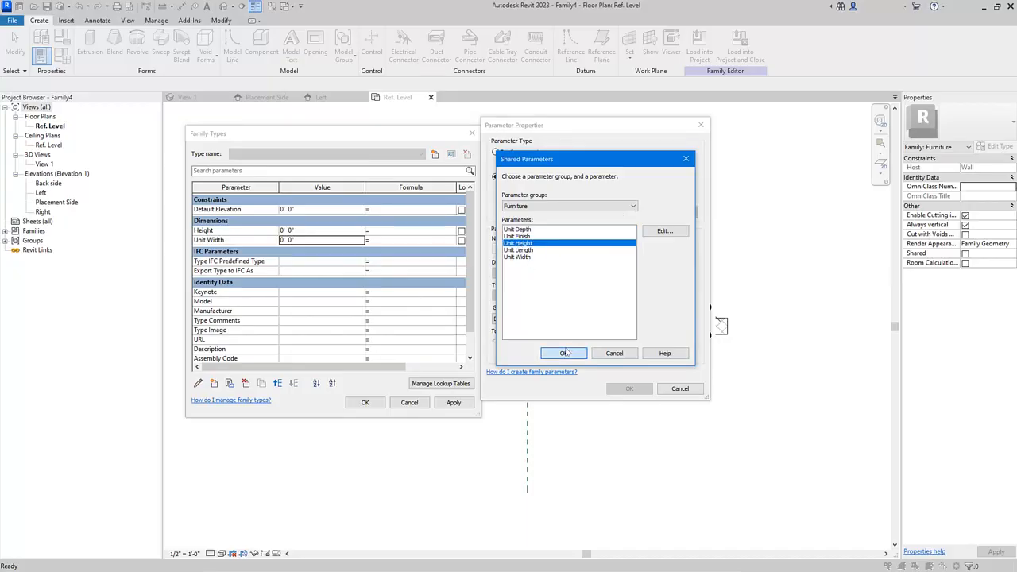
pyautogui.click(565, 353)
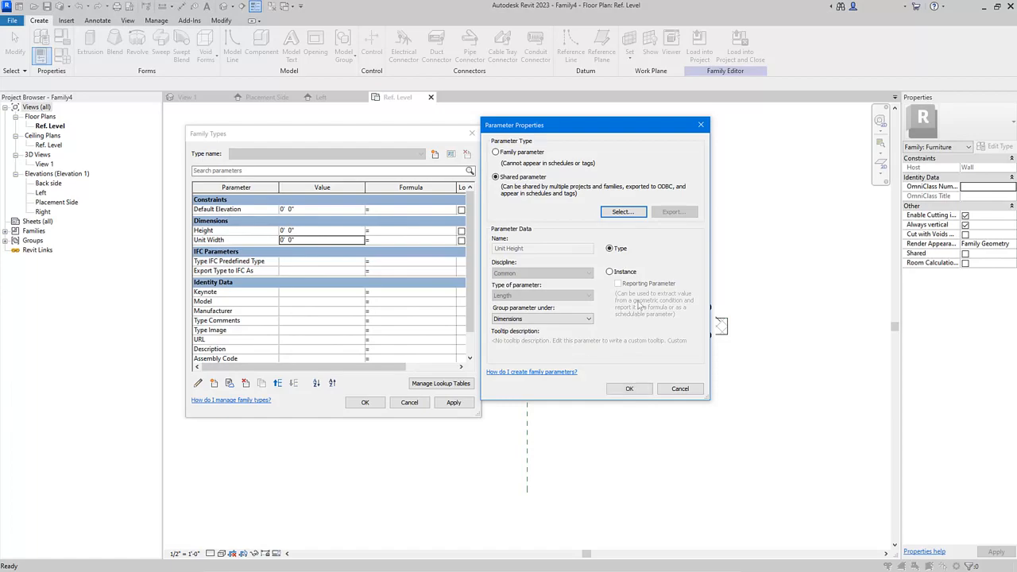
pyautogui.click(637, 392)
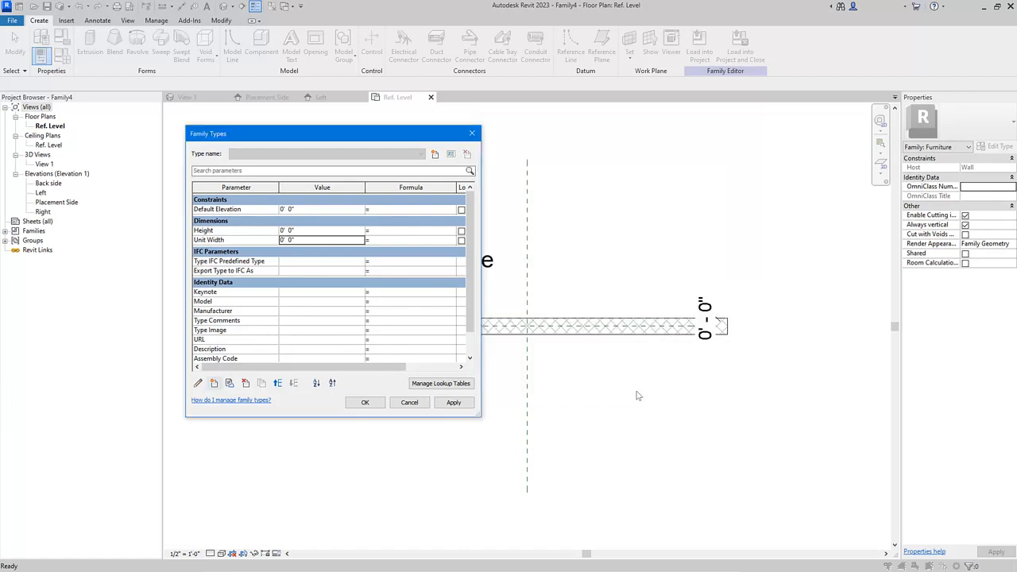
# Add the shared parameter Unit Depth to the family types as a type parameter grouped under Dimensions.
pyautogui.click(215, 384)
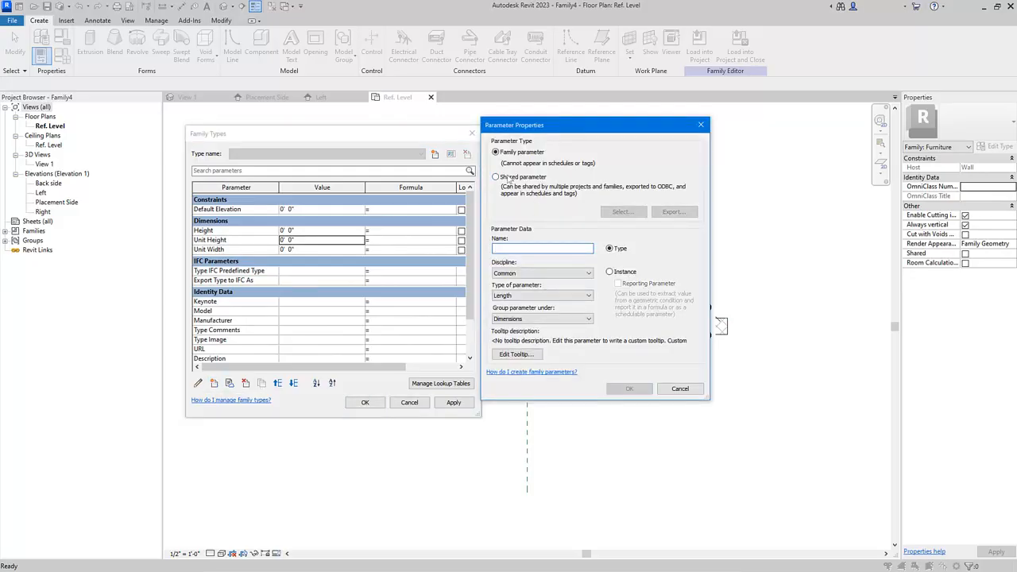
pyautogui.click(508, 179)
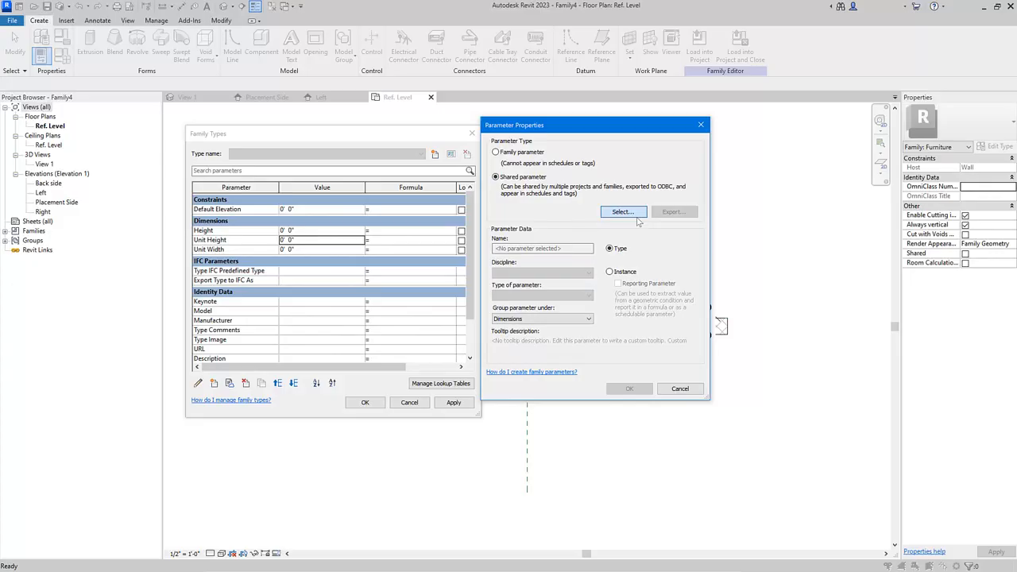
pyautogui.click(624, 212)
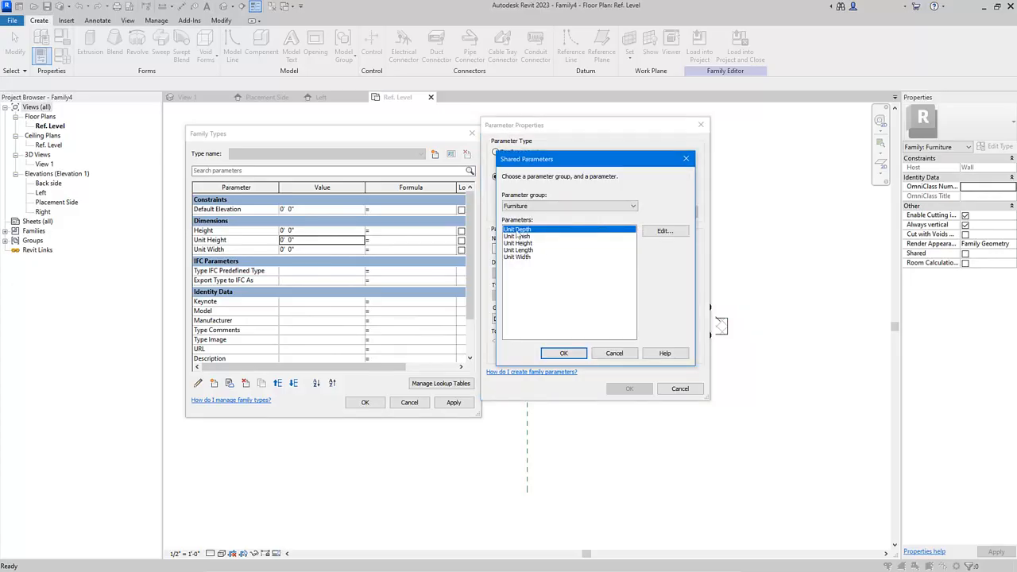
pyautogui.click(563, 353)
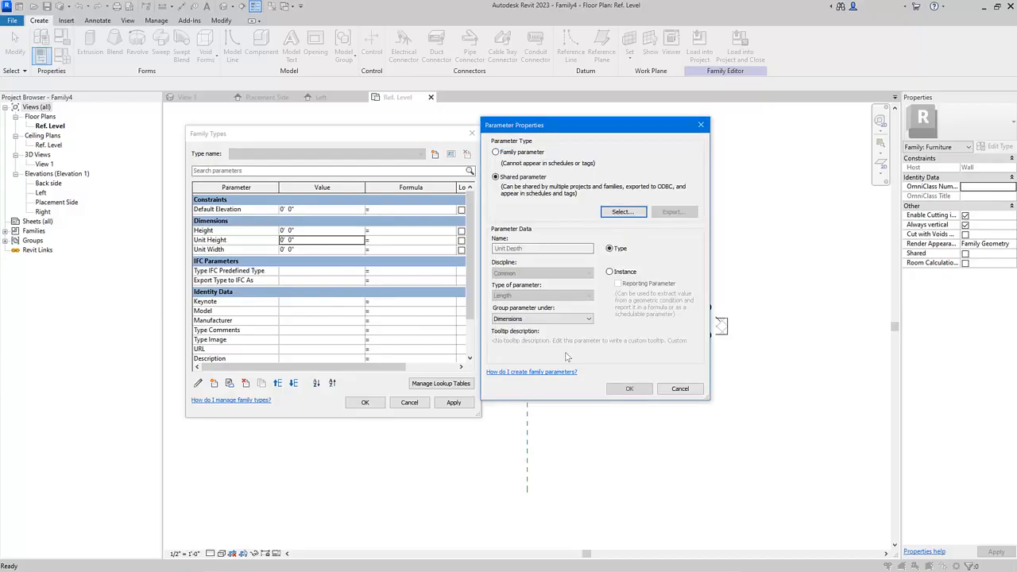
pyautogui.click(626, 389)
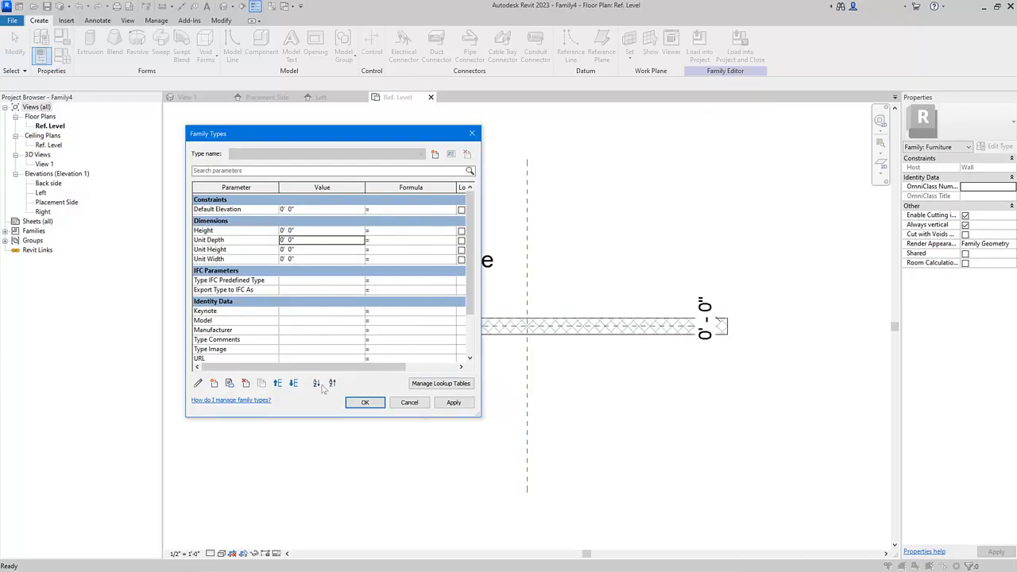
# Add the shared parameter Unit Finish to the family types as a type parameter grouped under Materials and Finishes.
pyautogui.click(214, 383)
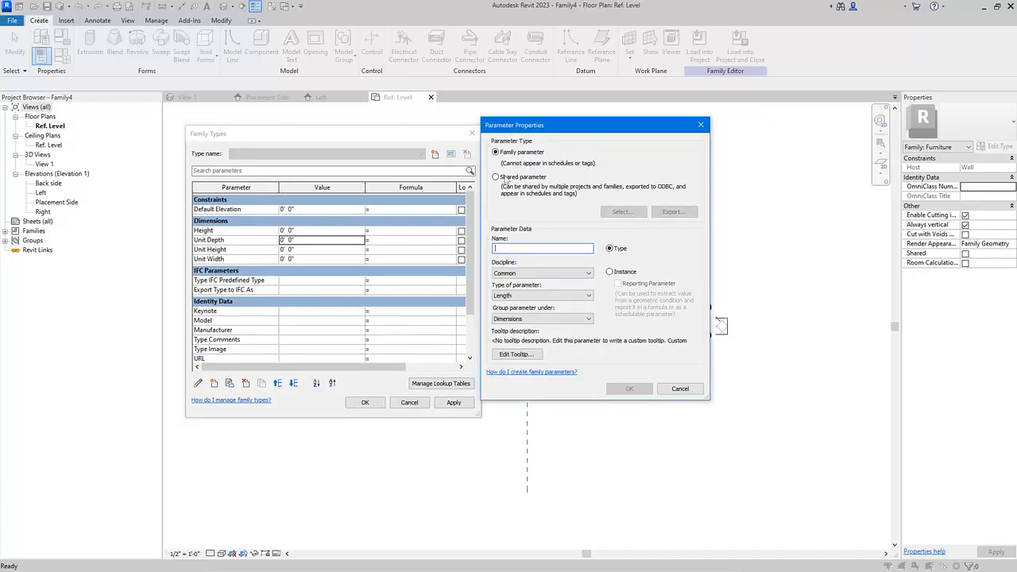
pyautogui.click(507, 177)
pyautogui.click(624, 212)
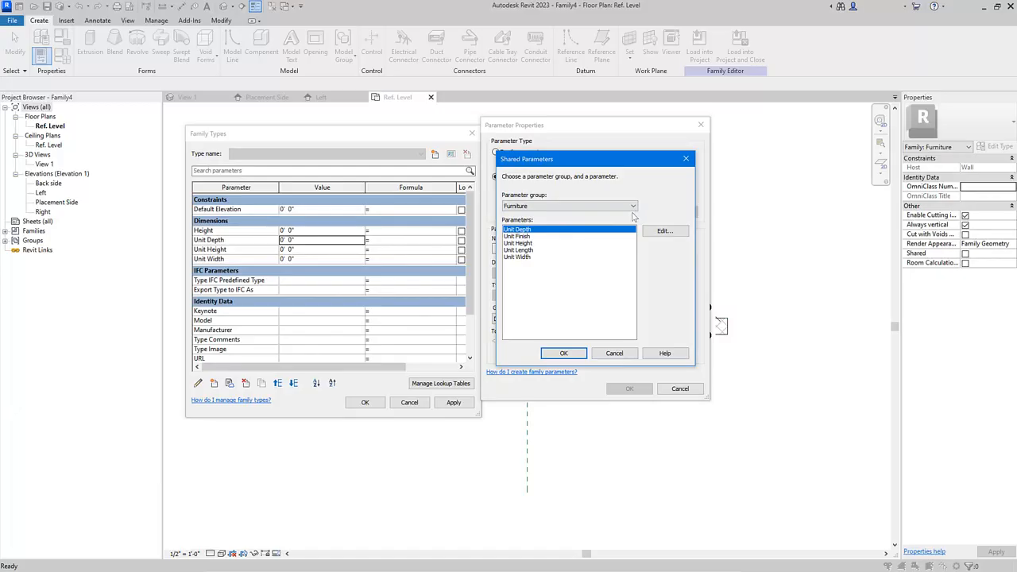
pyautogui.click(523, 237)
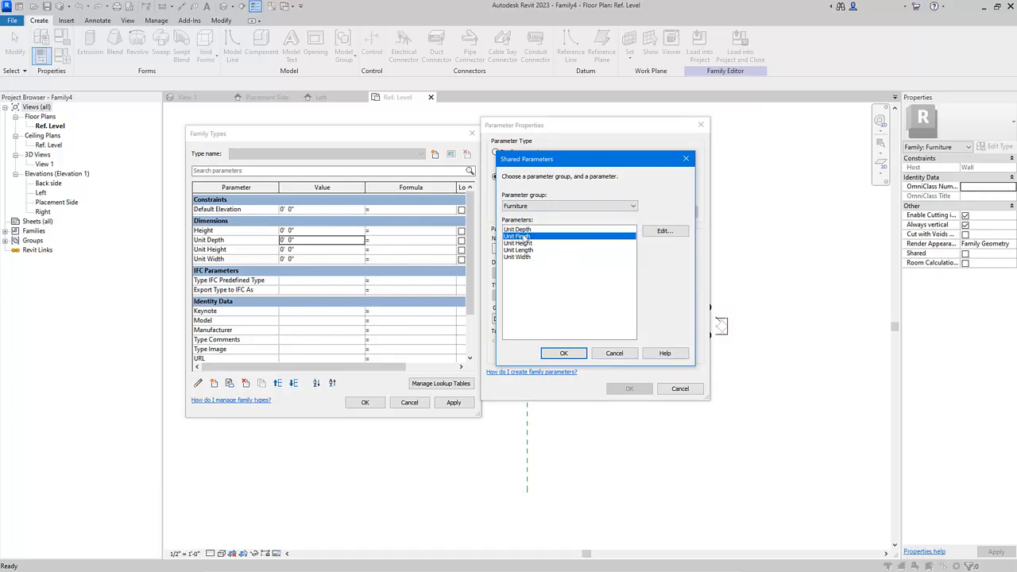
pyautogui.click(566, 353)
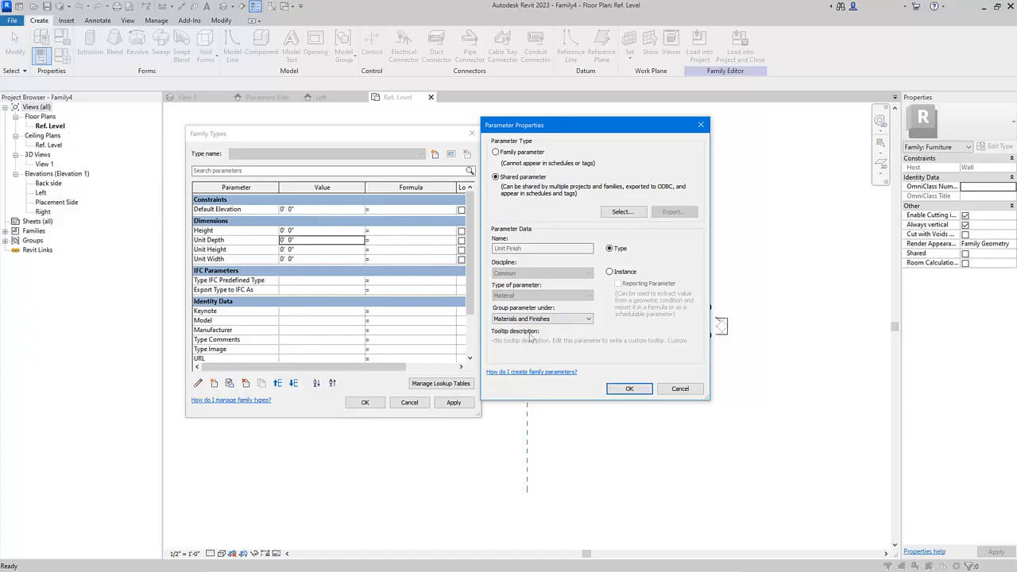
pyautogui.click(631, 391)
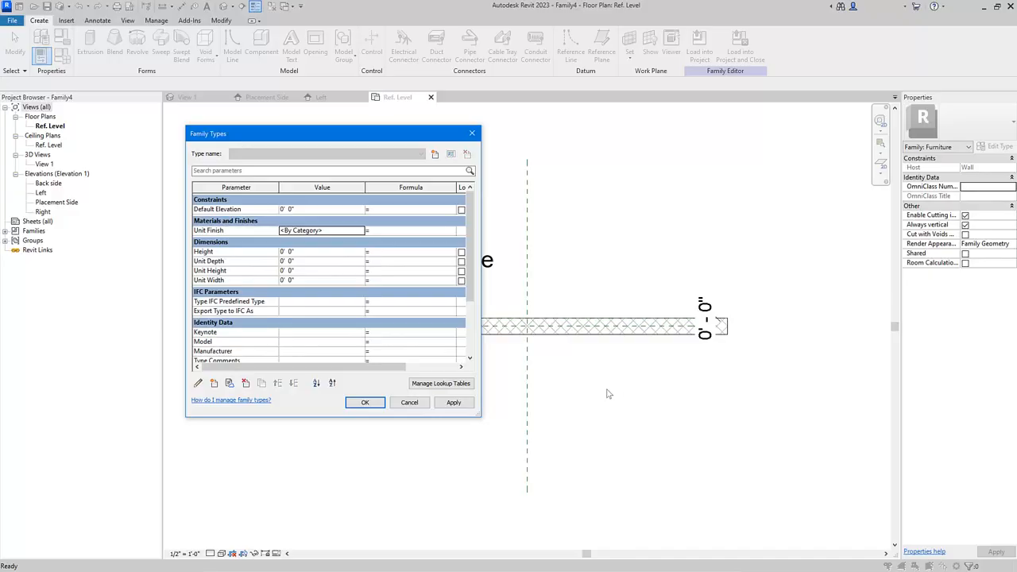
# Reorder the Dimensions parameters as Unit Width, Unit Height, Unit Depth and Height, and accept the family types.
pyautogui.click(211, 279)
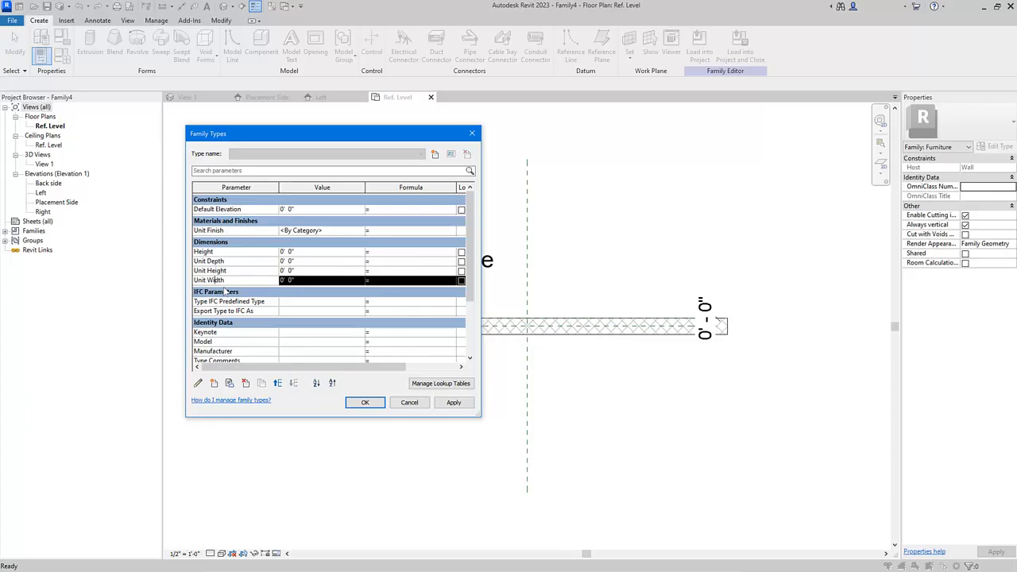
pyautogui.click(280, 385)
pyautogui.click(278, 383)
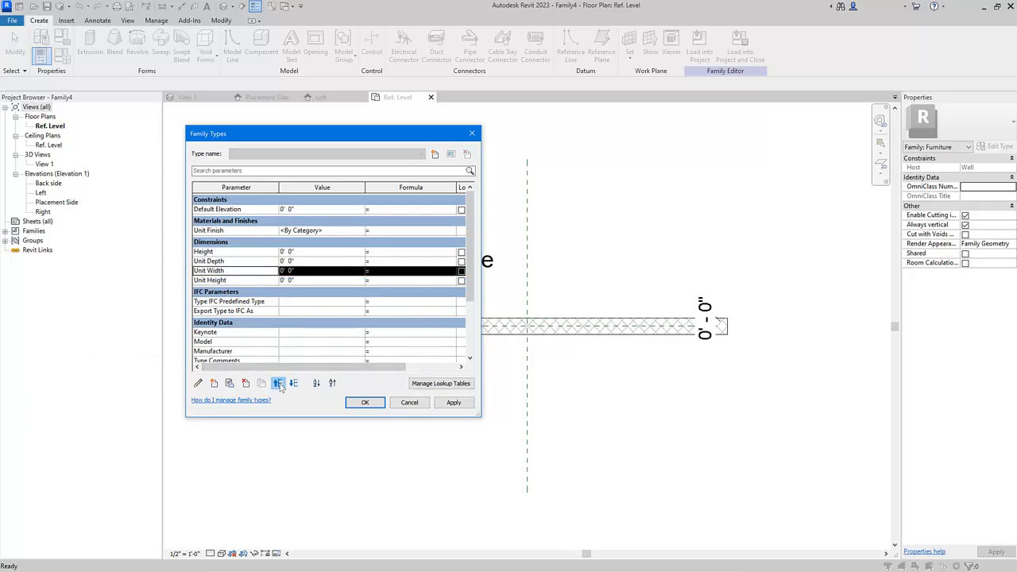
pyautogui.click(278, 384)
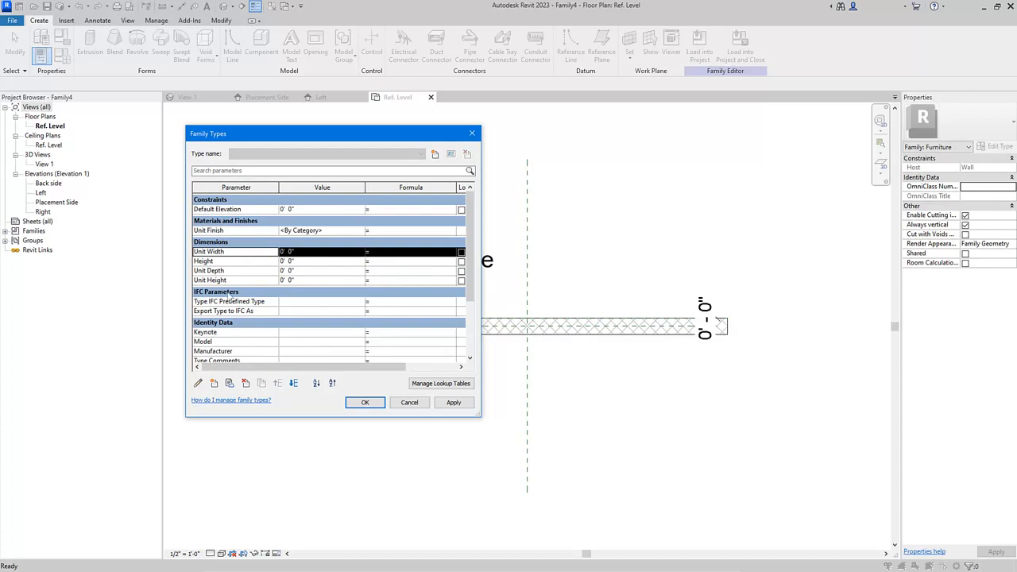
pyautogui.click(218, 281)
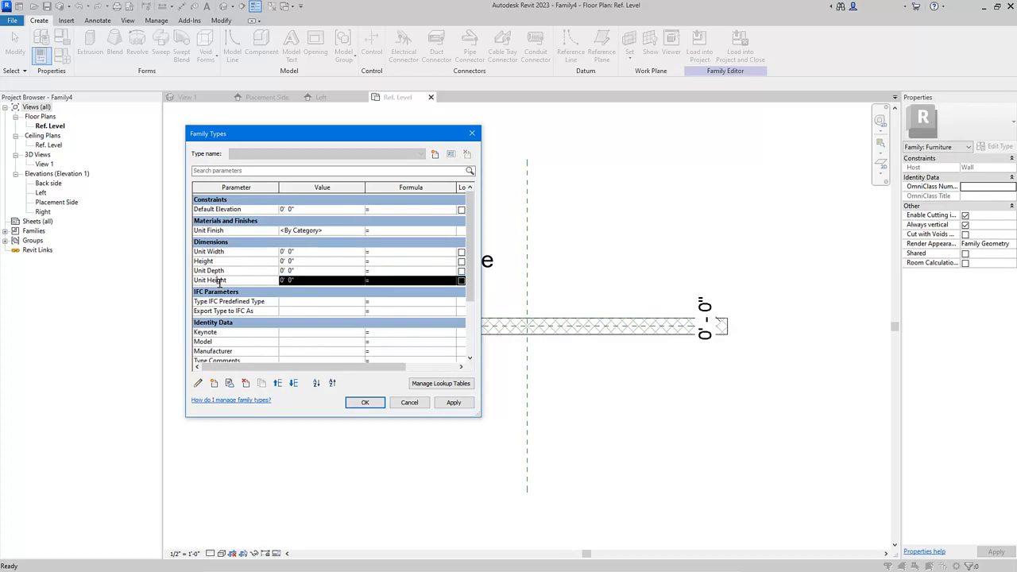
pyautogui.click(278, 383)
pyautogui.click(278, 384)
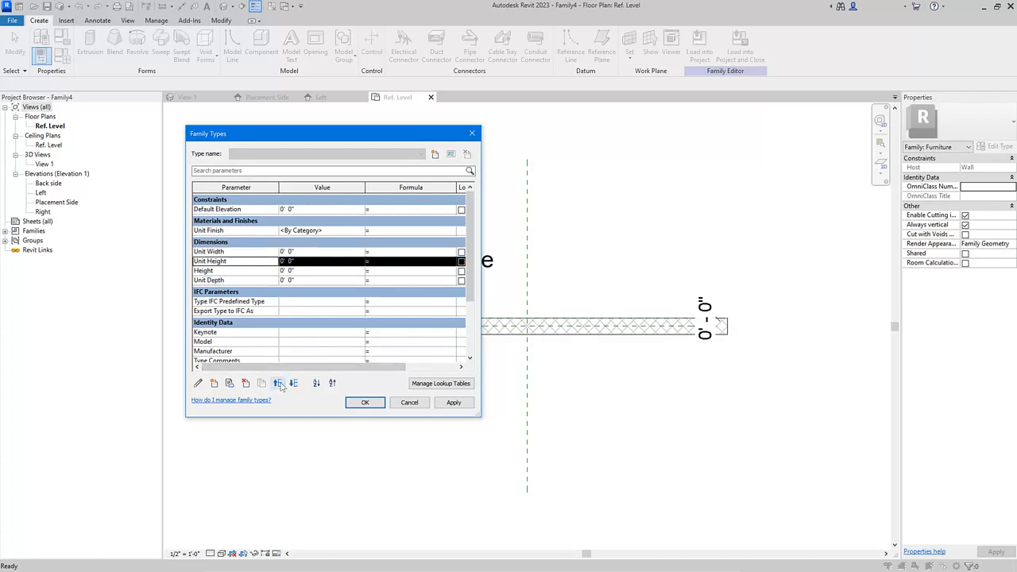
pyautogui.click(231, 280)
pyautogui.click(278, 384)
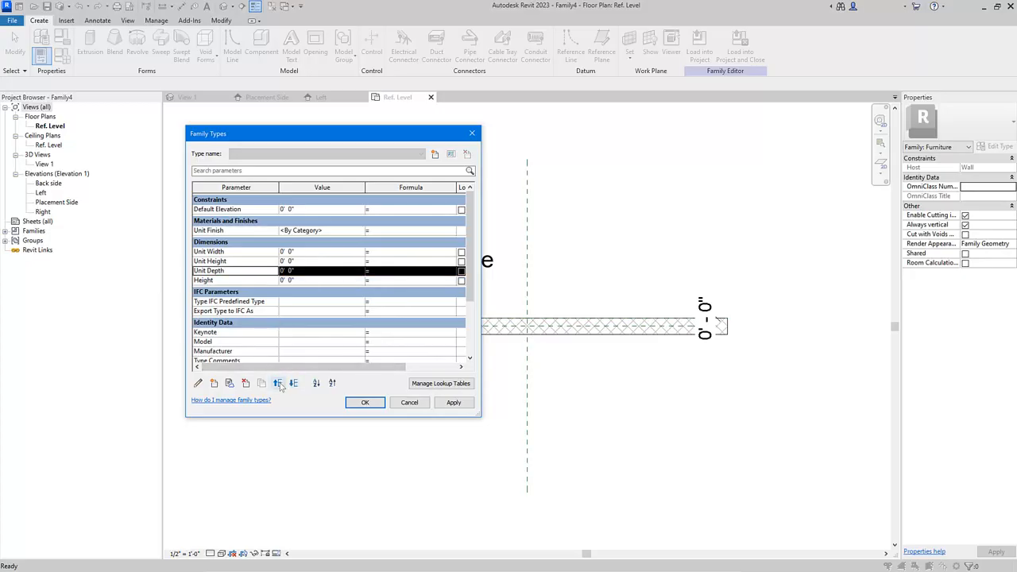
pyautogui.click(366, 403)
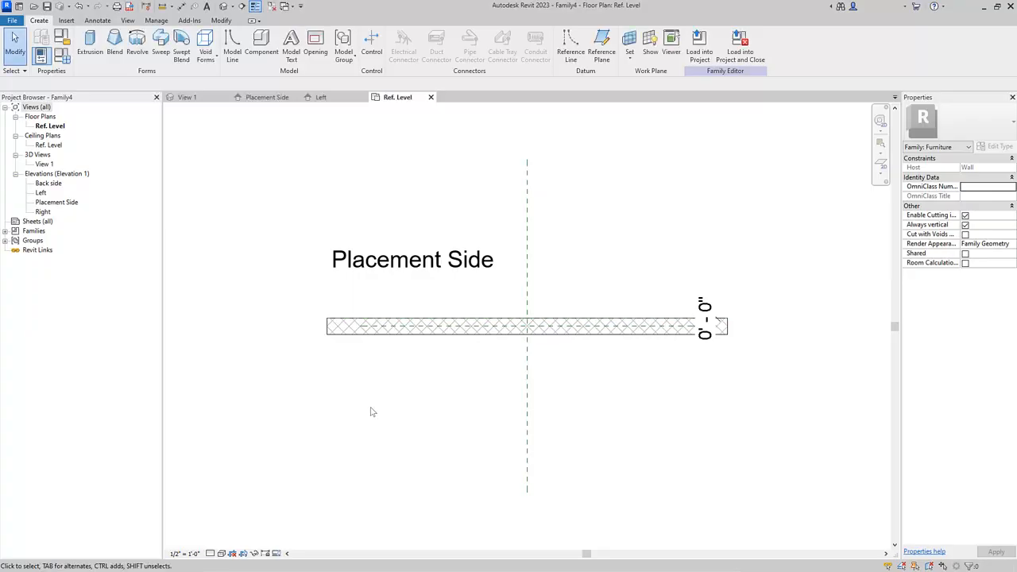
# Save the family as Book Shelf in the Autodesk SB folder.
pyautogui.click(47, 8)
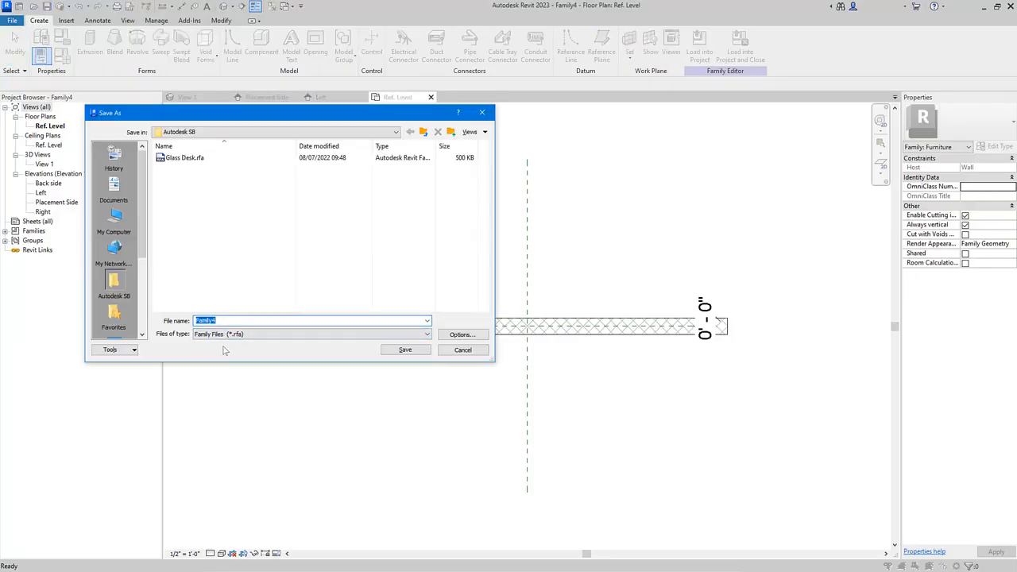
pyautogui.press('BackSpace')
pyautogui.write('Book Shelf')
pyautogui.click(406, 350)
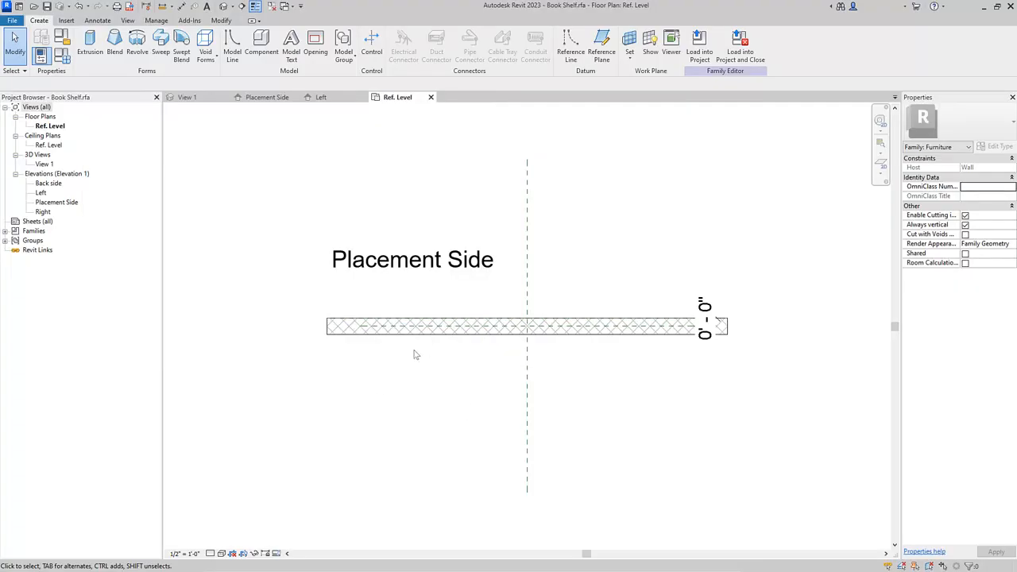